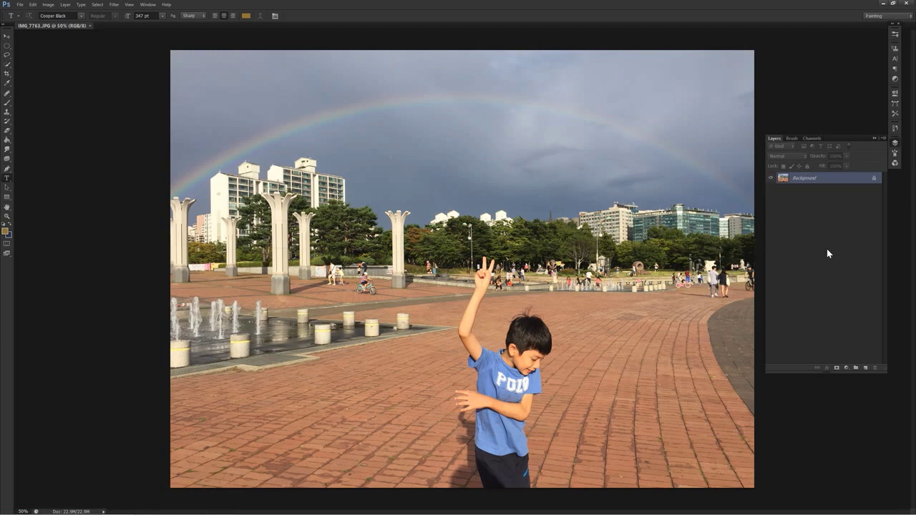
pyautogui.click(893, 130)
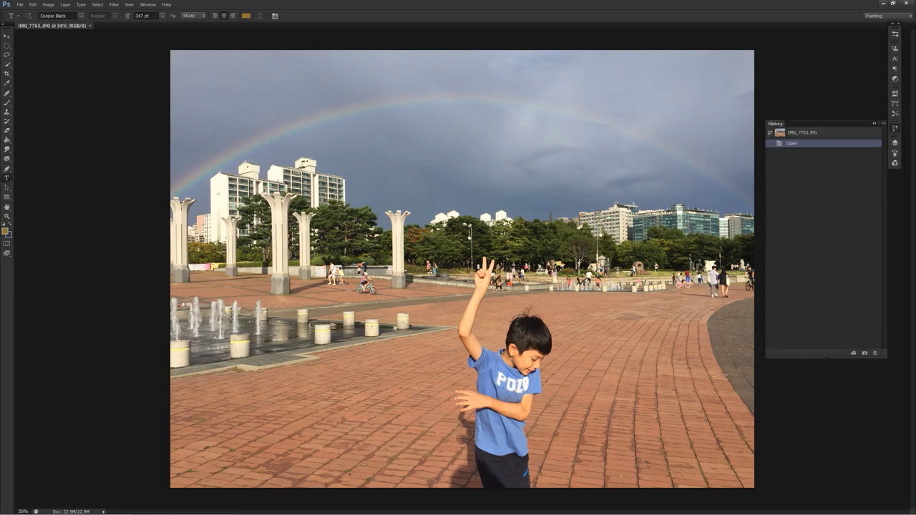
pyautogui.click(894, 60)
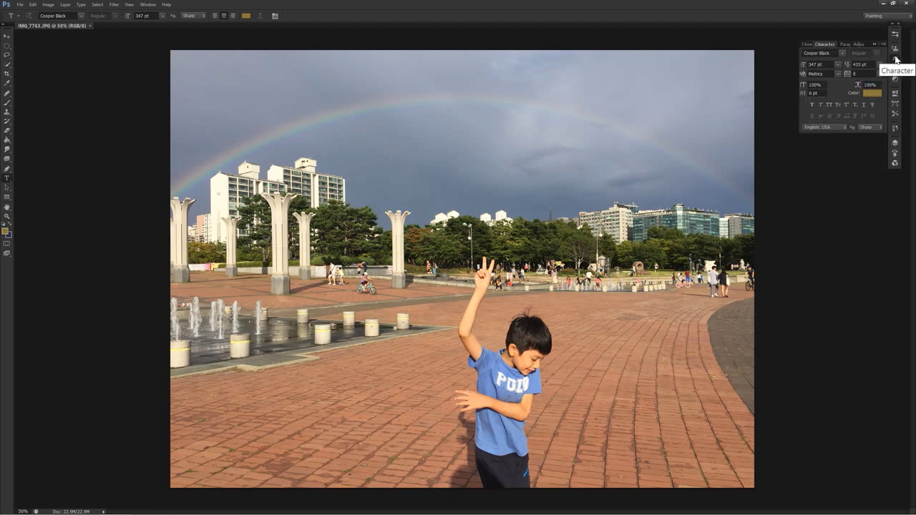
pyautogui.click(894, 60)
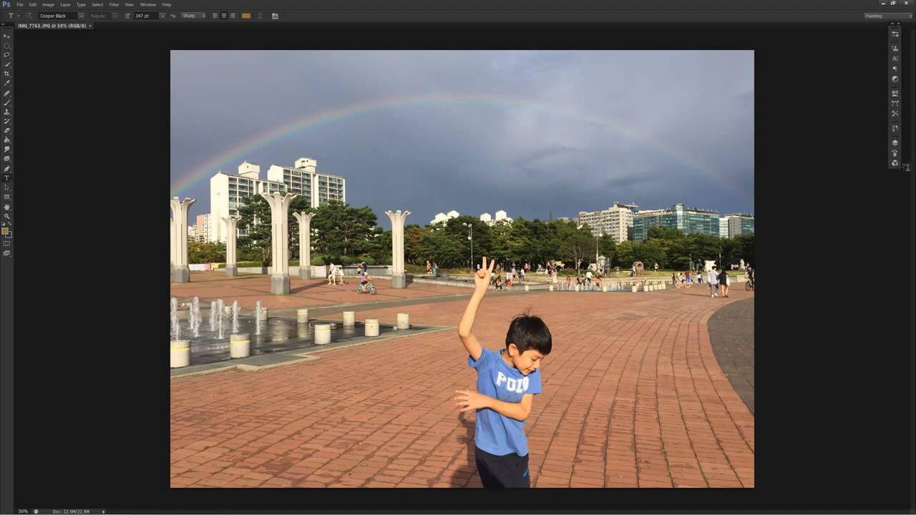
# - Show the Actions panel, enlarge it, collapse the Default Actions set and place the panel over the photo's edge
pyautogui.click(148, 5)
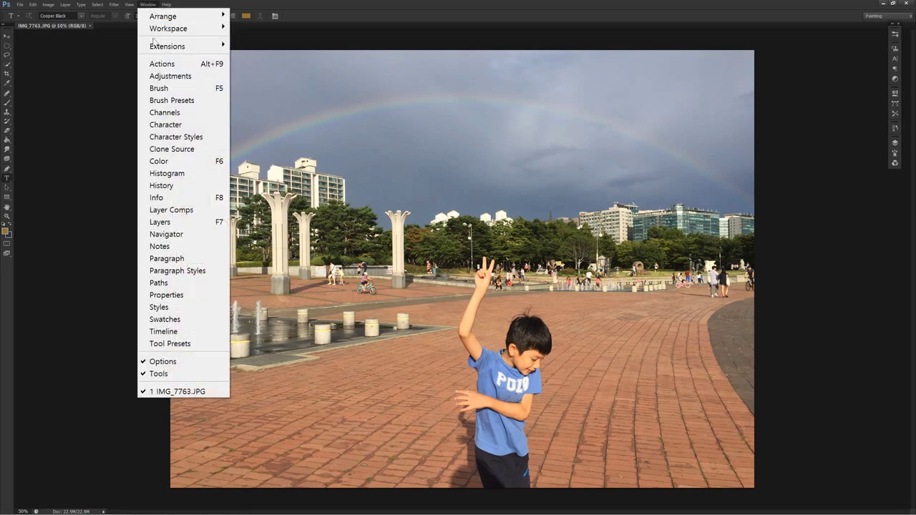
pyautogui.click(171, 68)
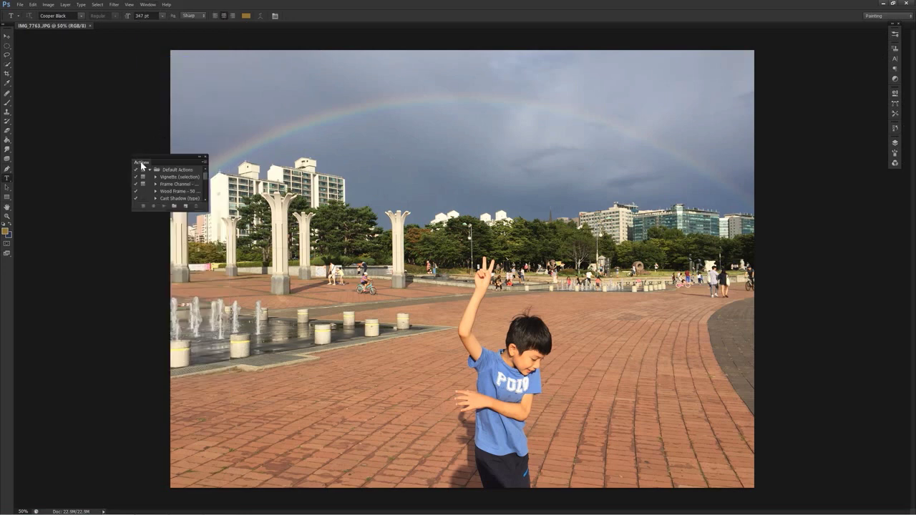
pyautogui.moveTo(141, 161); pyautogui.dragTo(769, 88)
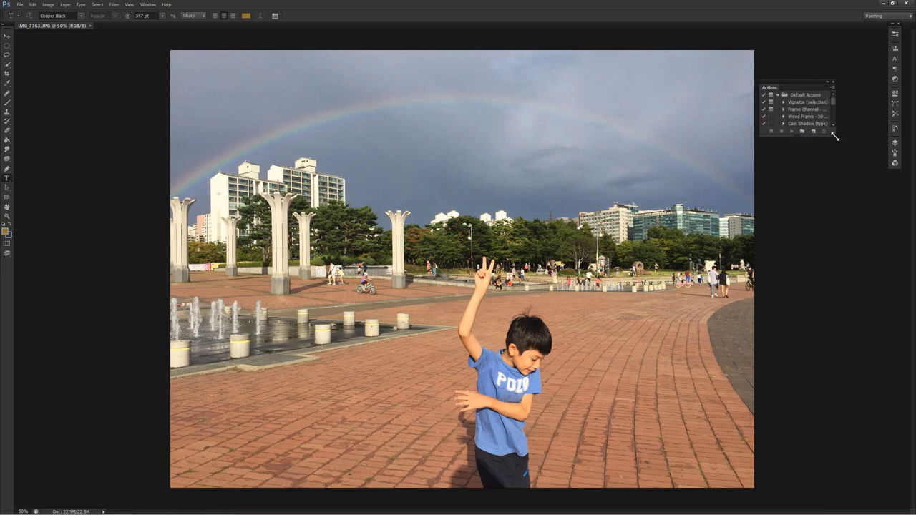
pyautogui.moveTo(832, 133); pyautogui.dragTo(911, 324)
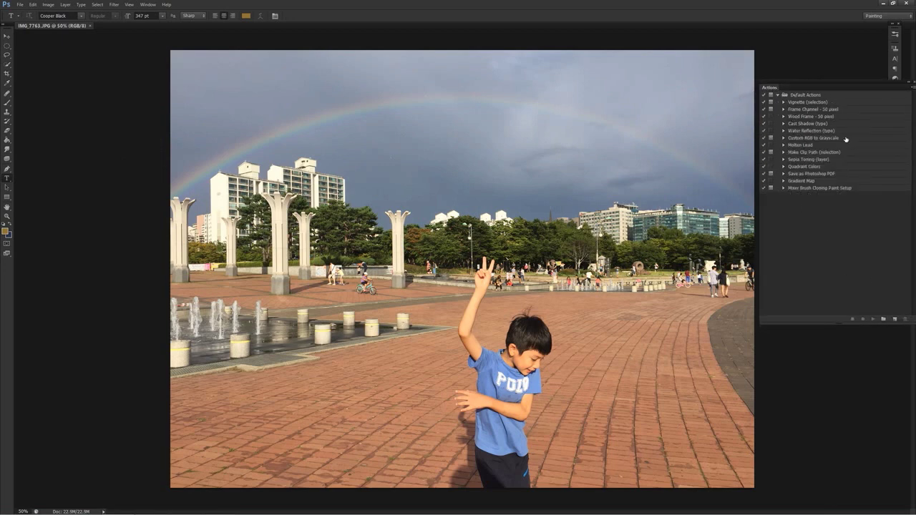
pyautogui.click(777, 95)
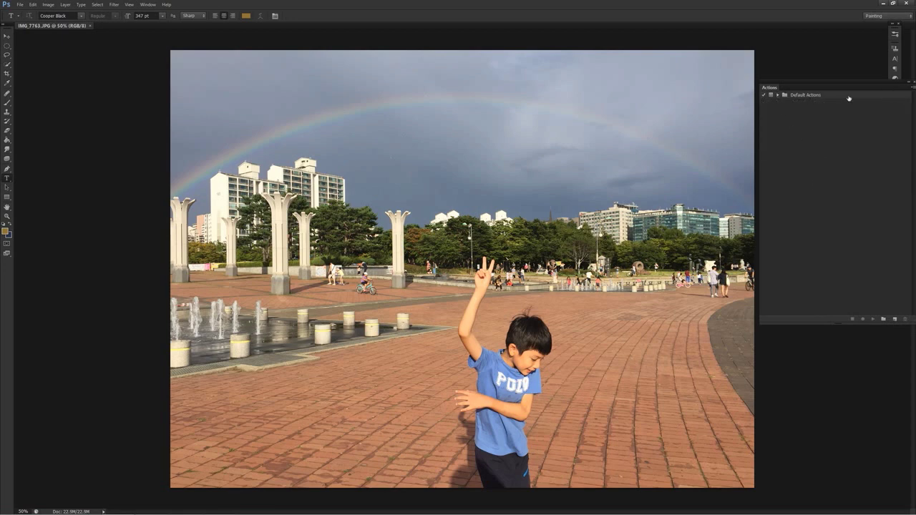
pyautogui.moveTo(774, 91); pyautogui.dragTo(726, 86)
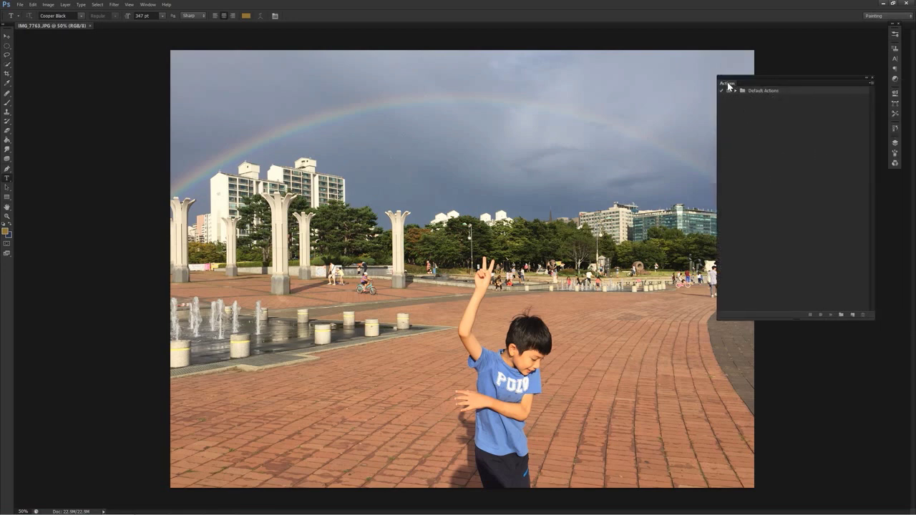
pyautogui.click(870, 82)
pyautogui.click(741, 160)
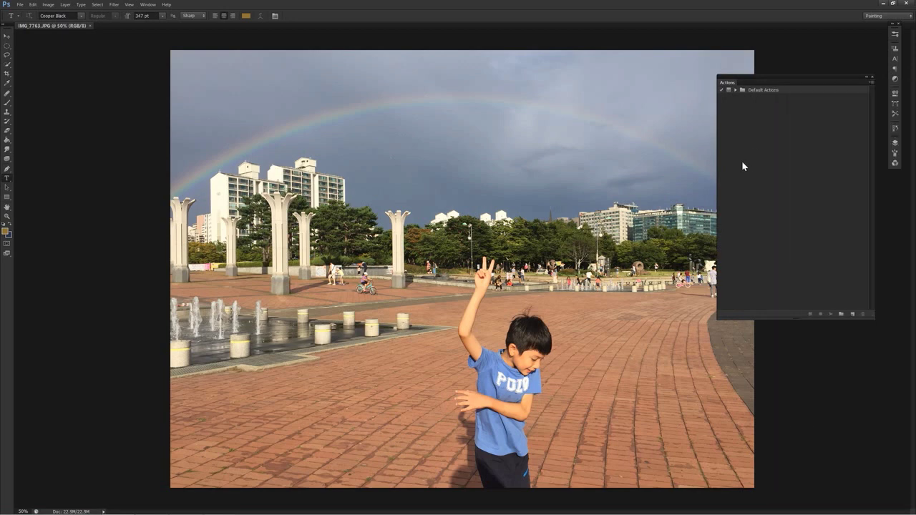
# - Create a new action set named with the author's surname
pyautogui.click(840, 314)
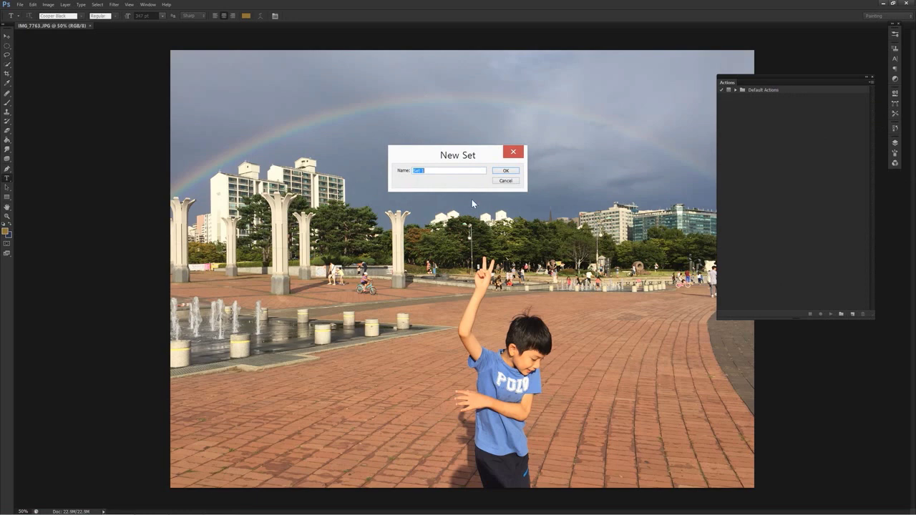
pyautogui.write('choi')
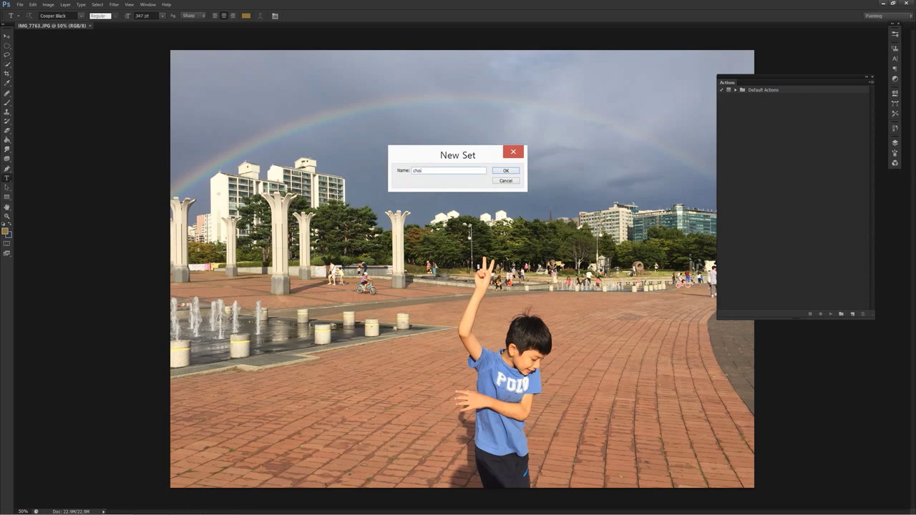
pyautogui.press('Return')
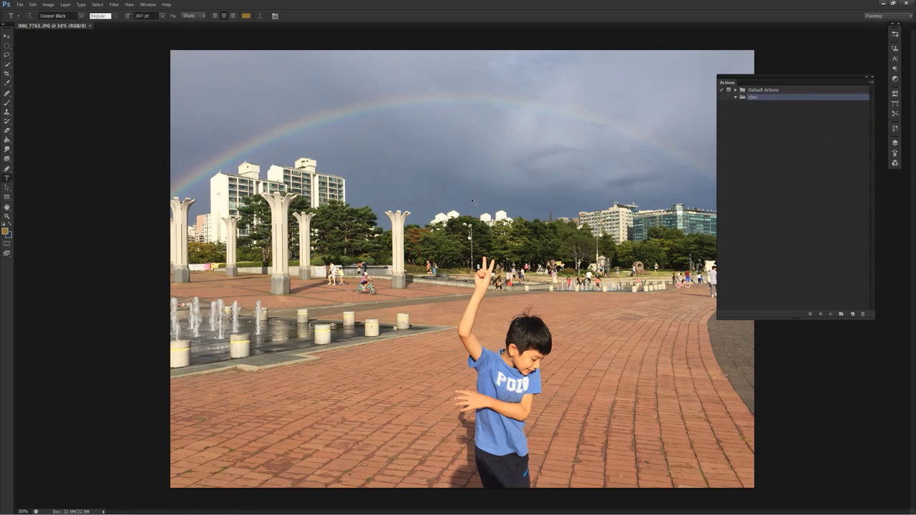
# - Create a new action named 색보정_01 in the new set and start recording it
pyautogui.click(850, 314)
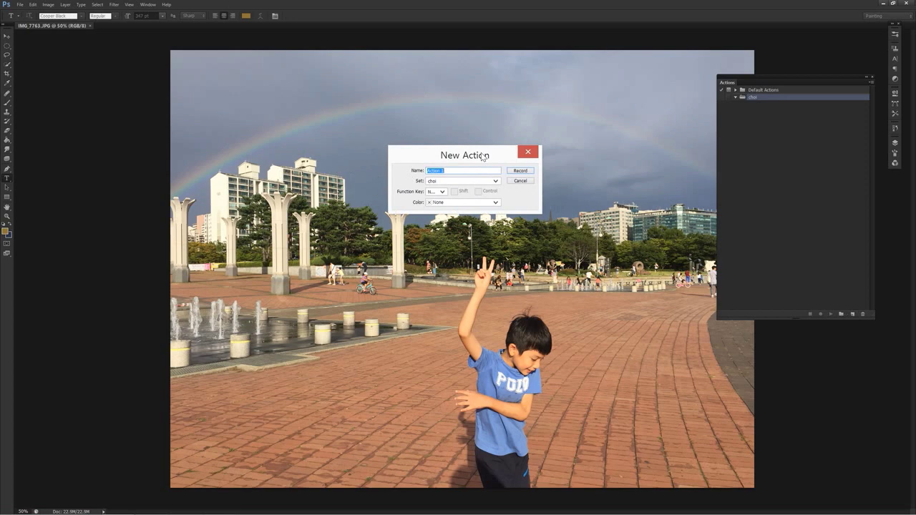
pyautogui.write('at')
pyautogui.press('Return')
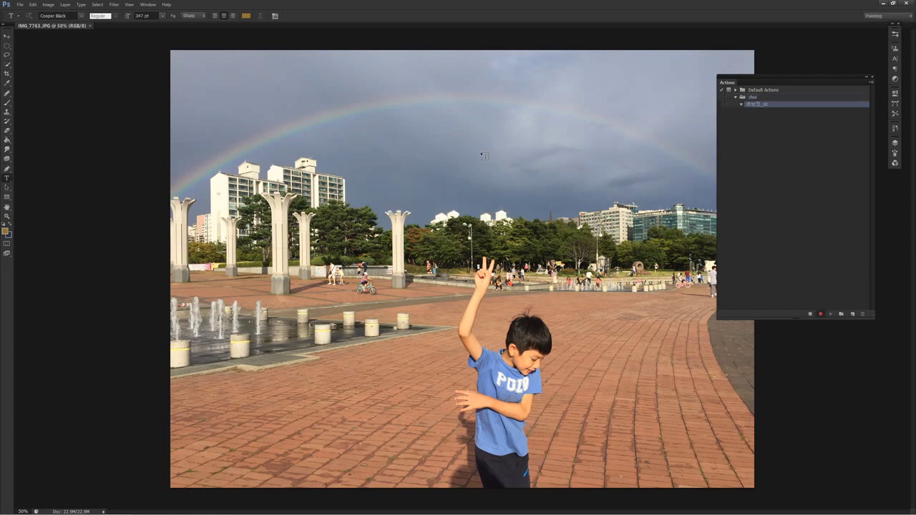
pyautogui.click(20, 5)
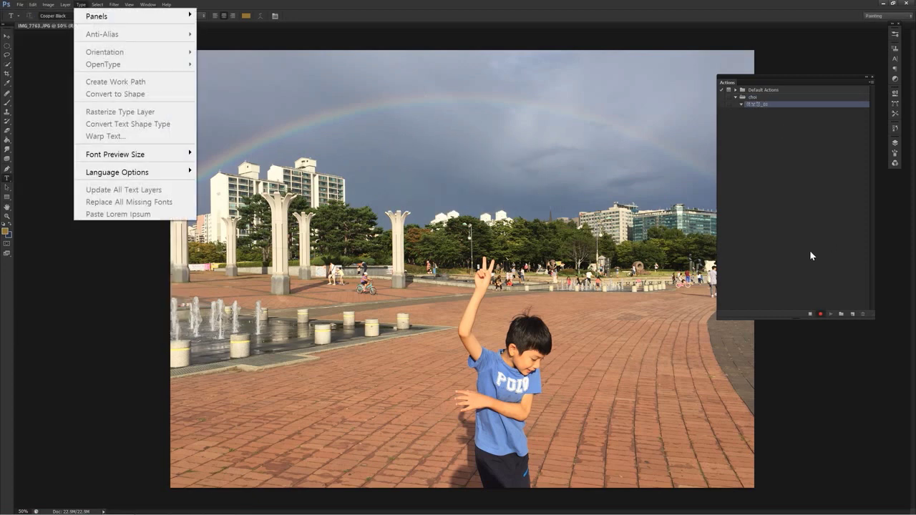
pyautogui.click(809, 252)
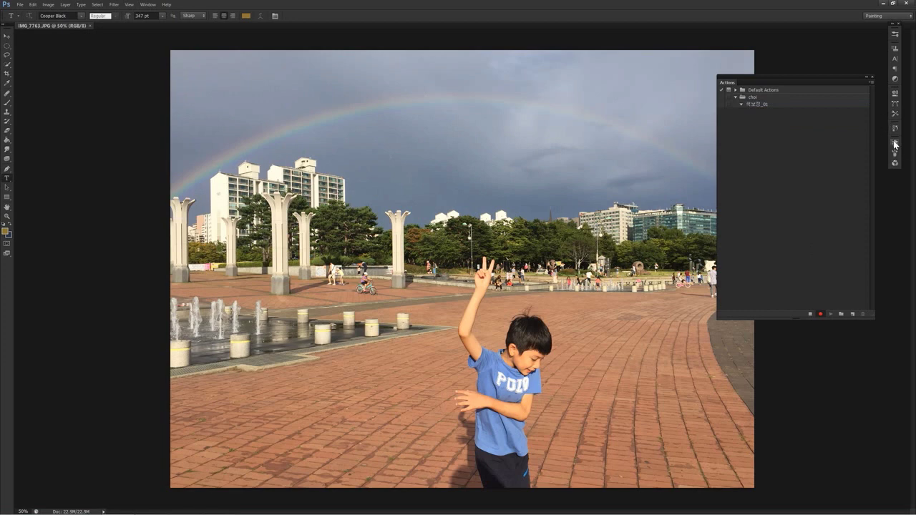
# - Duplicate the Background layer while the action is recording
pyautogui.click(893, 143)
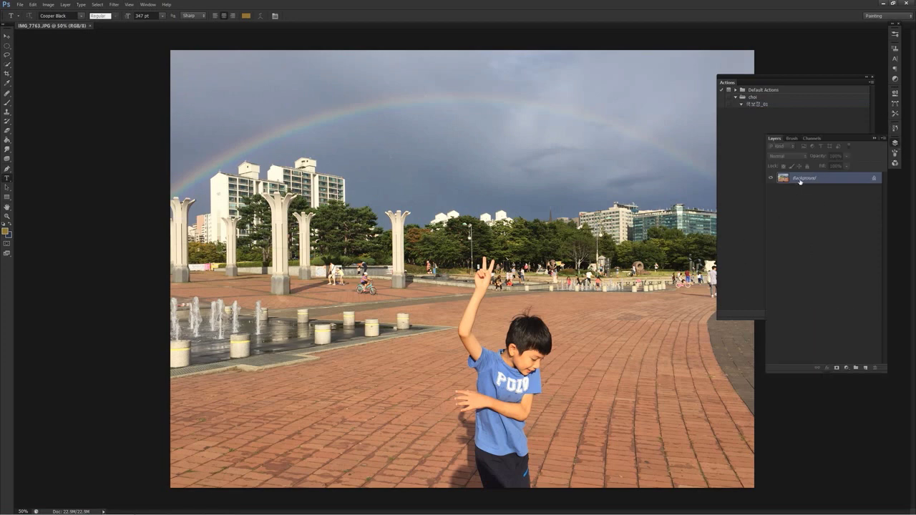
pyautogui.moveTo(800, 181); pyautogui.dragTo(865, 367)
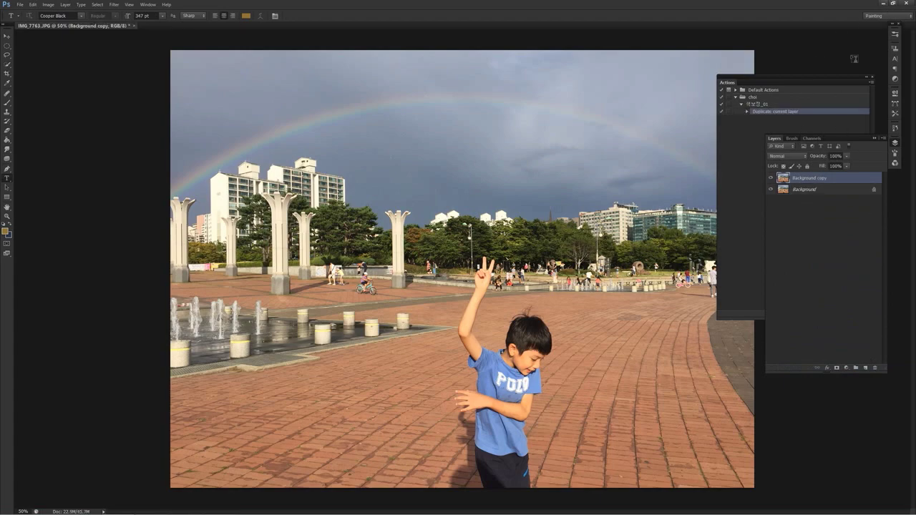
pyautogui.click(882, 8)
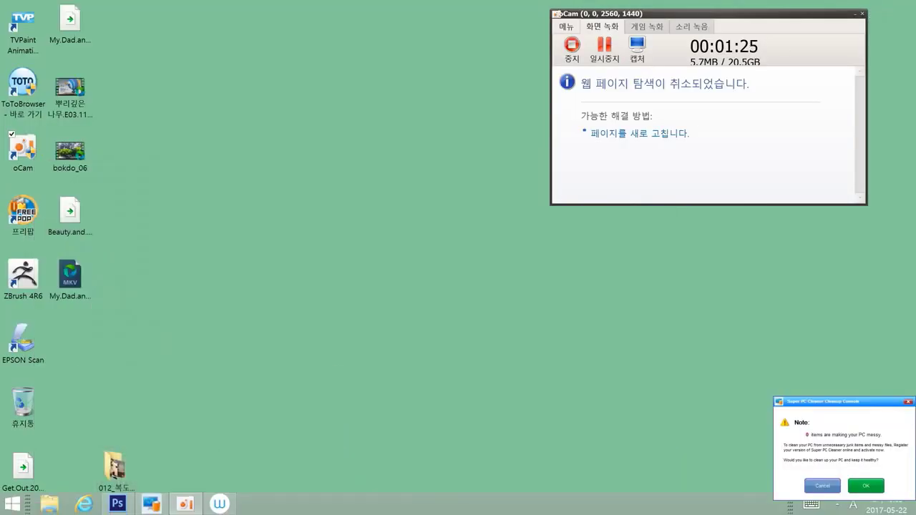
pyautogui.click(118, 505)
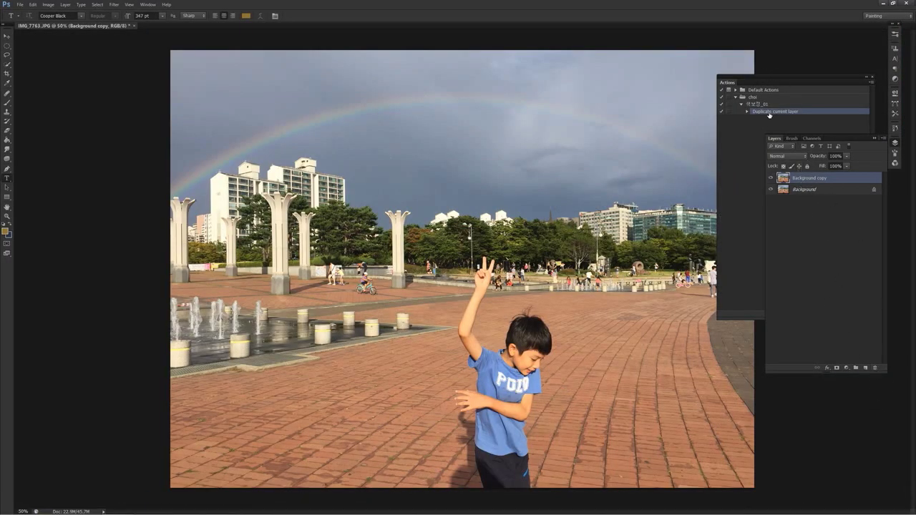
# - Add a Curves adjustment layer with an S-shaped curve, lowering shadows from input 36 to output 22 and raising highlights from 204 to 224
pyautogui.click(846, 366)
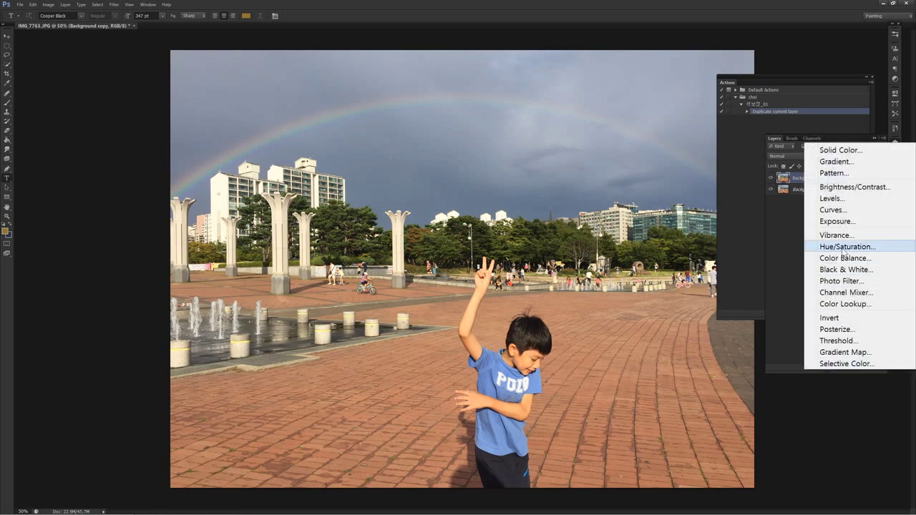
pyautogui.click(837, 210)
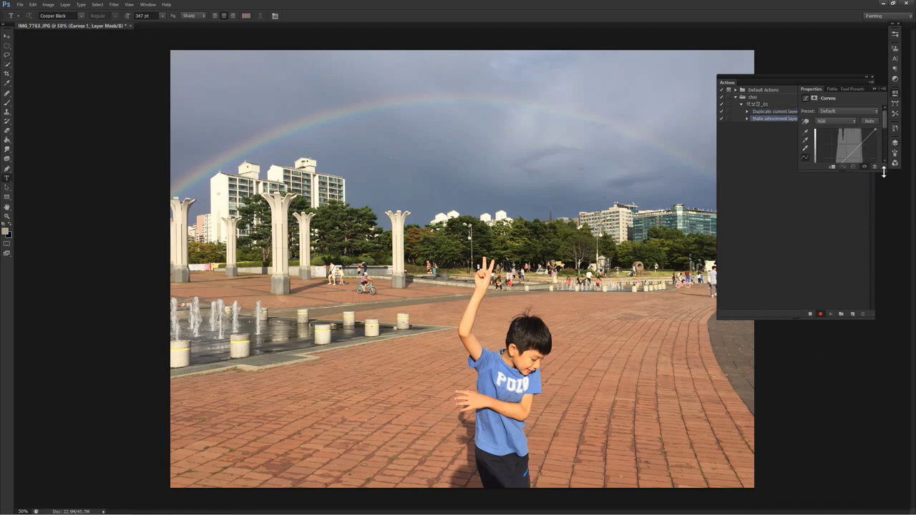
pyautogui.moveTo(878, 172); pyautogui.dragTo(877, 232)
pyautogui.moveTo(861, 153); pyautogui.dragTo(862, 135)
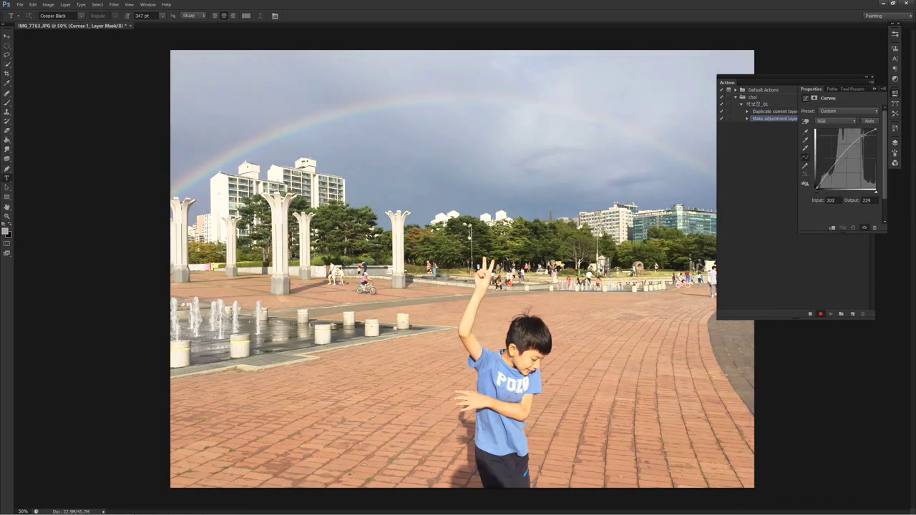
pyautogui.moveTo(821, 181); pyautogui.dragTo(823, 183)
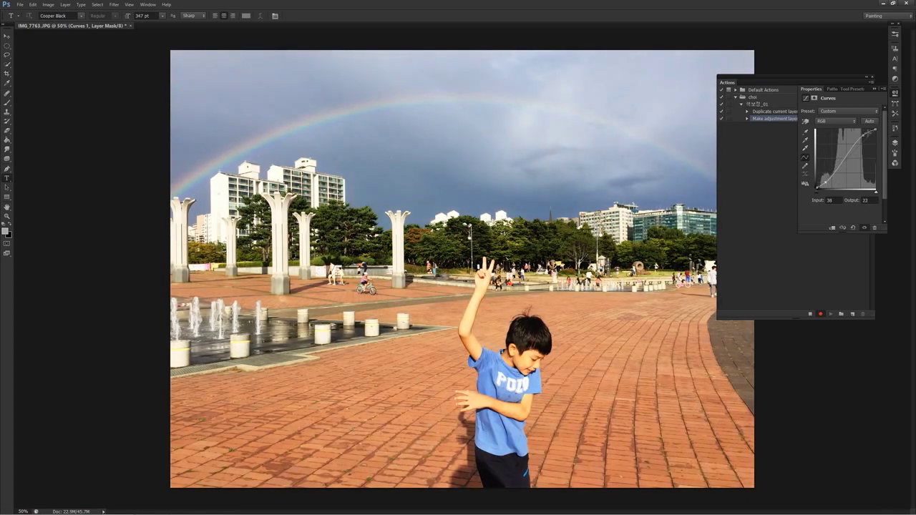
pyautogui.moveTo(863, 134); pyautogui.dragTo(864, 136)
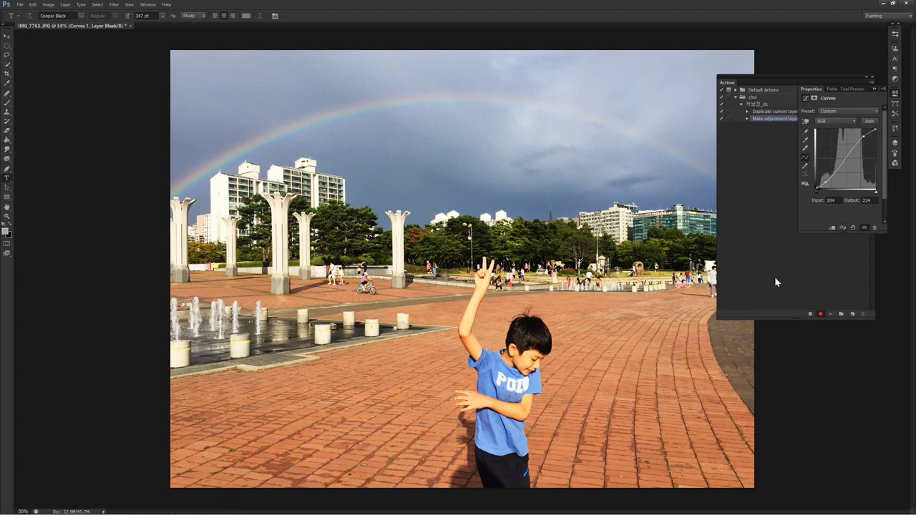
# - Add a Hue/Saturation adjustment layer above the Curves layer and adjust its master saturation slightly
pyautogui.click(895, 142)
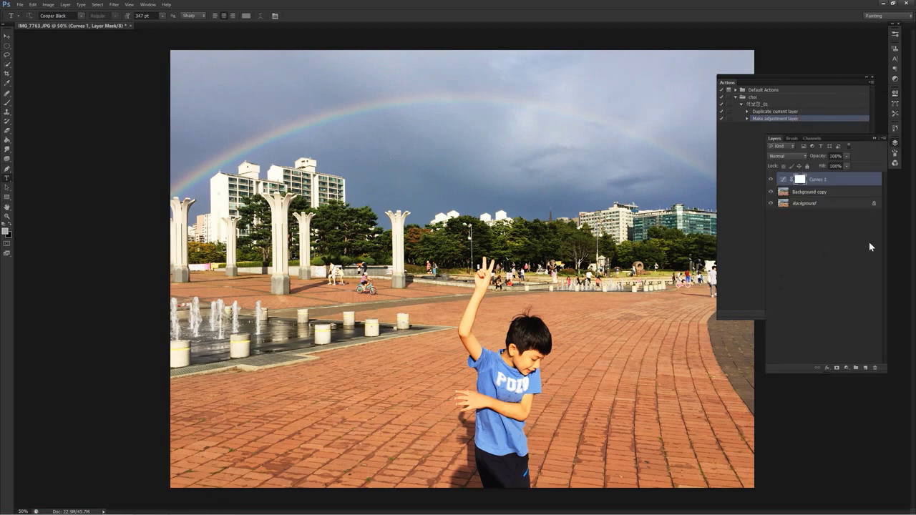
pyautogui.click(847, 368)
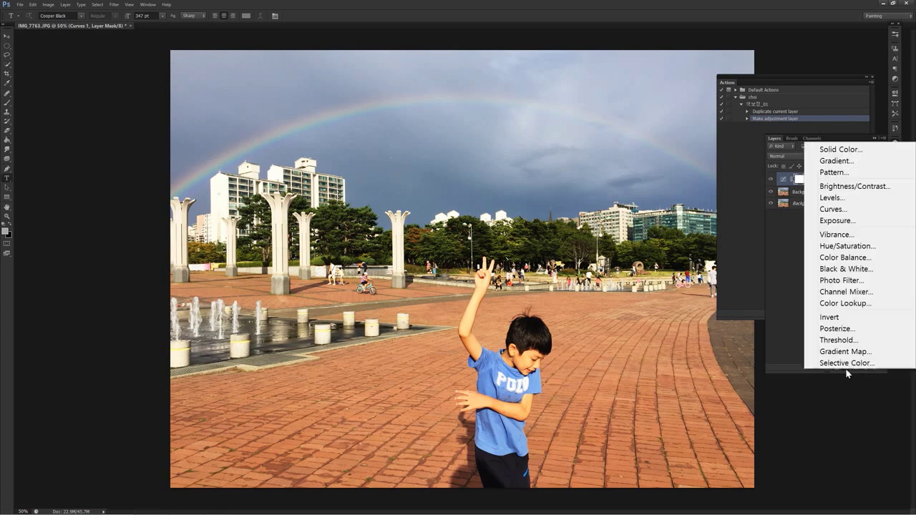
pyautogui.click(835, 246)
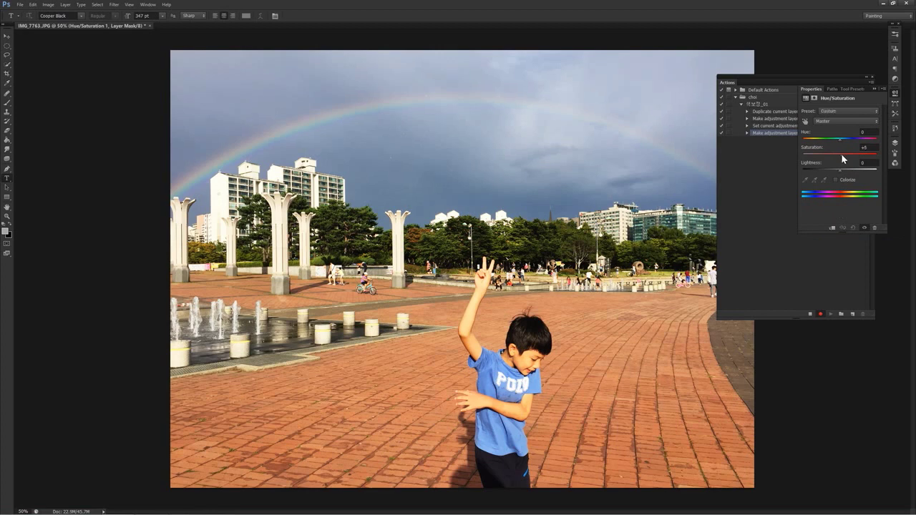
pyautogui.moveTo(841, 155); pyautogui.dragTo(839, 154)
pyautogui.click(824, 113)
pyautogui.click(883, 88)
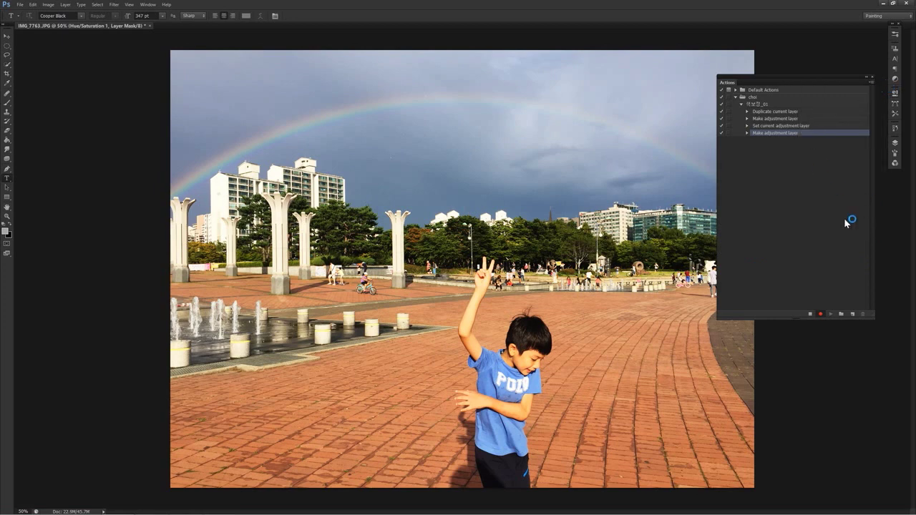
# - Stop recording the action and close IMG_7763.JPG without saving the changes
pyautogui.click(811, 314)
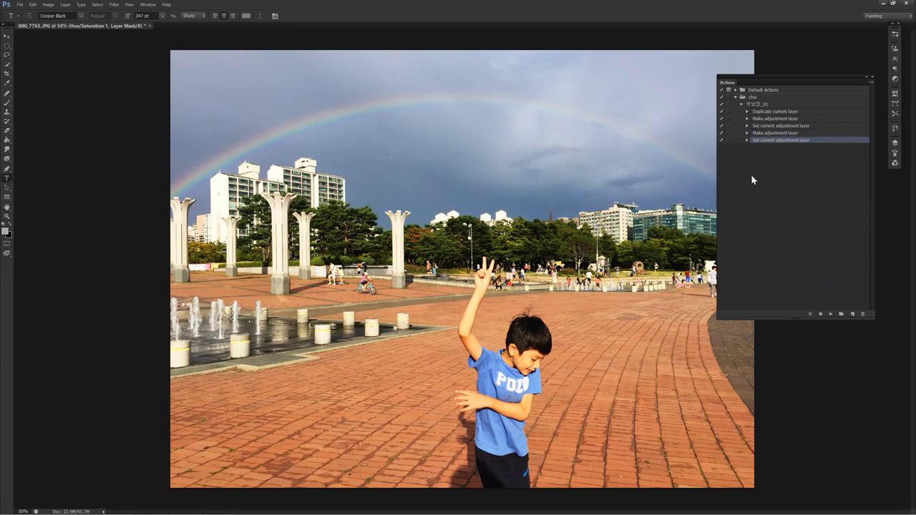
pyautogui.click(149, 27)
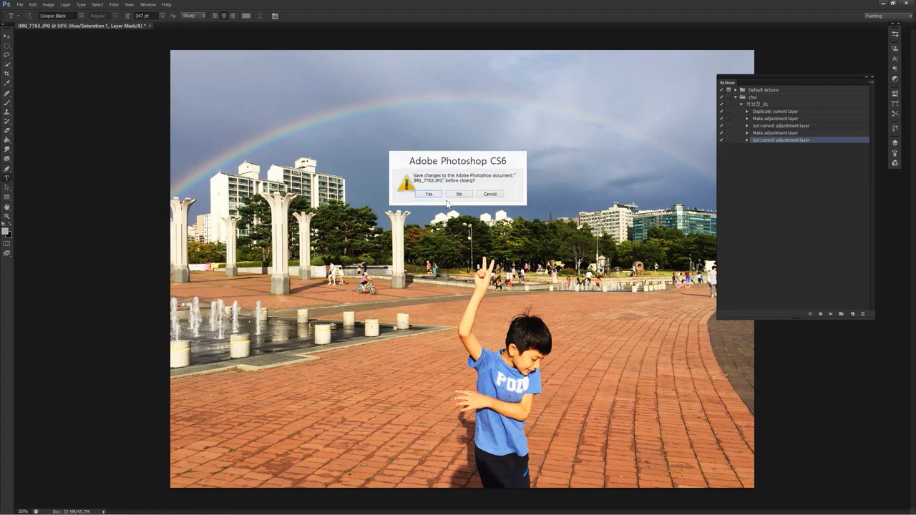
pyautogui.click(471, 191)
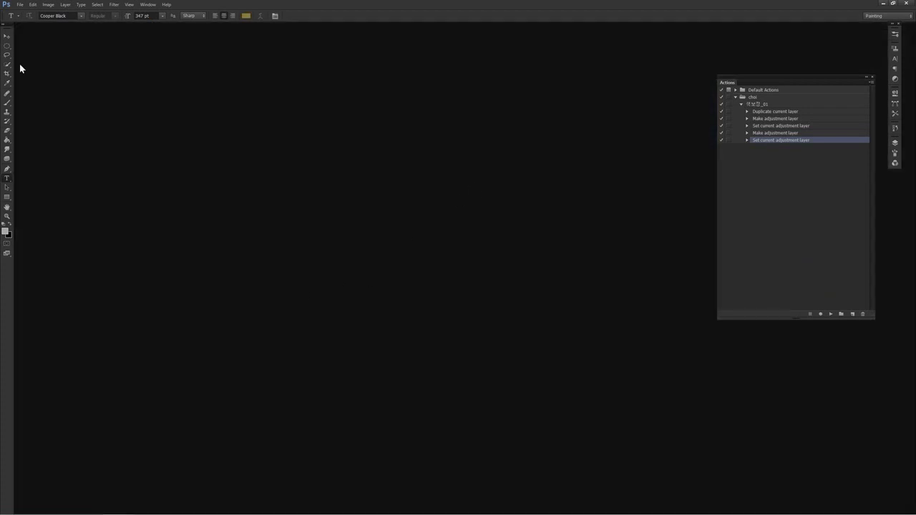
pyautogui.click(23, 5)
pyautogui.click(28, 12)
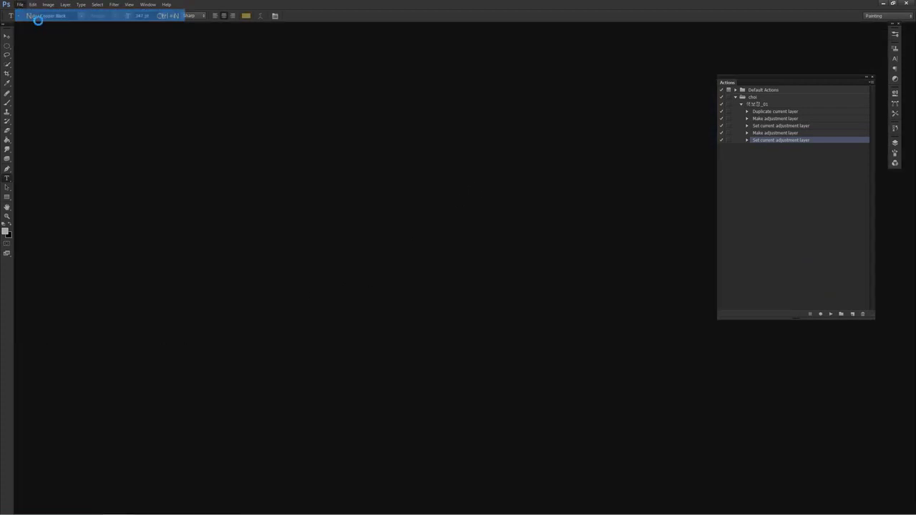
pyautogui.click(378, 124)
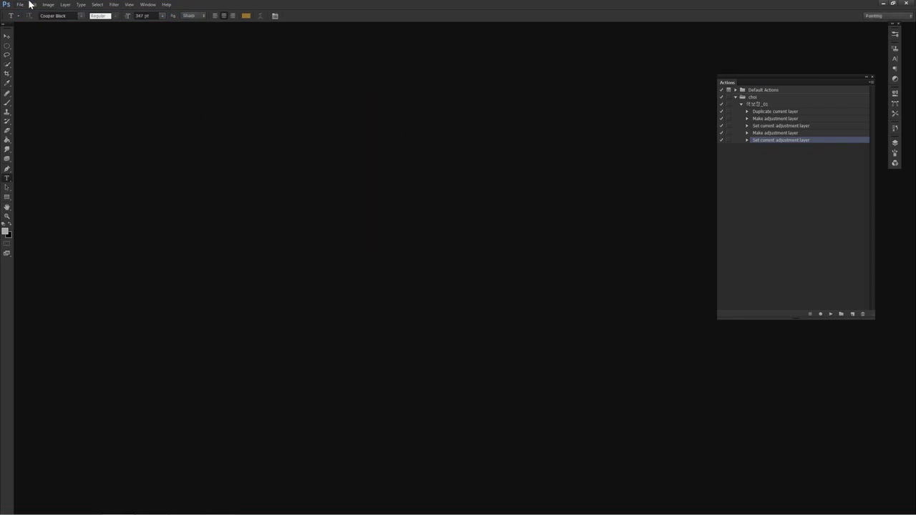
# - Open IMG_7763.JPG from the 001 folder and play the 색보정_01 action on it
pyautogui.click(20, 5)
pyautogui.click(37, 28)
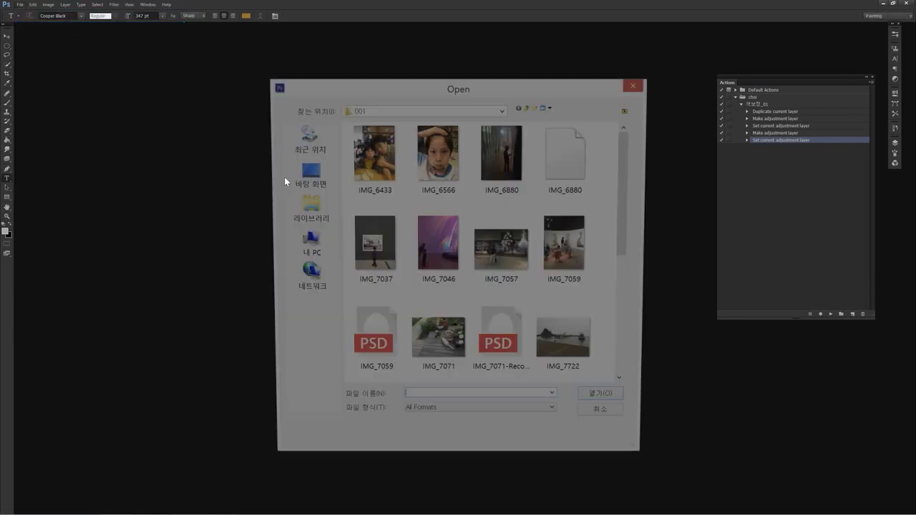
pyautogui.scroll(-5, 583, 245)
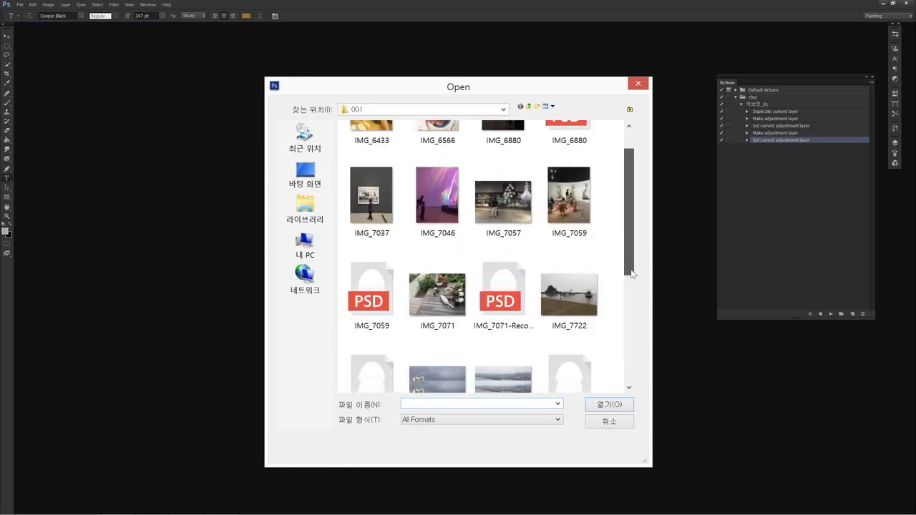
pyautogui.doubleClick(437, 231)
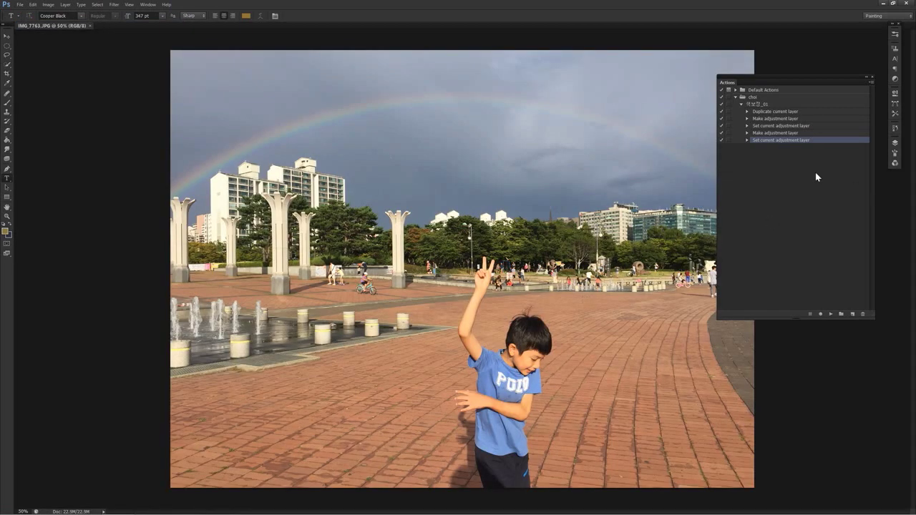
pyautogui.click(755, 105)
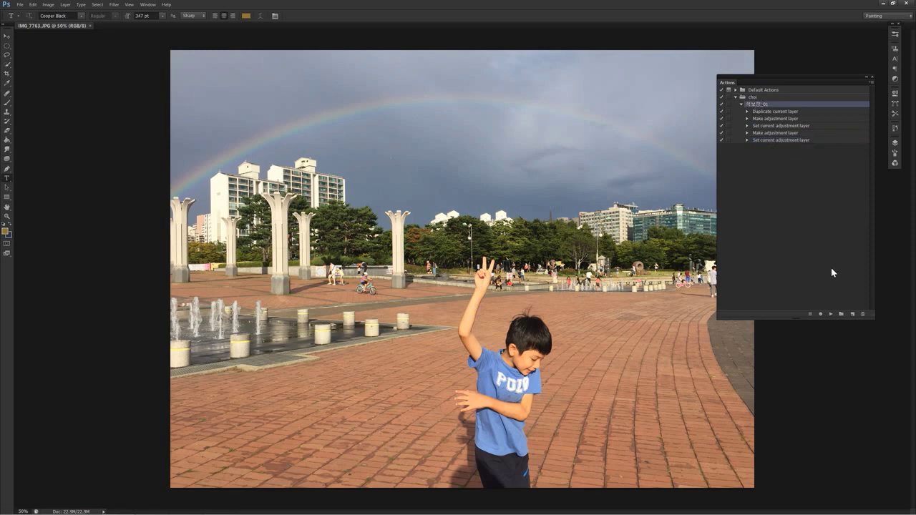
pyautogui.click(830, 314)
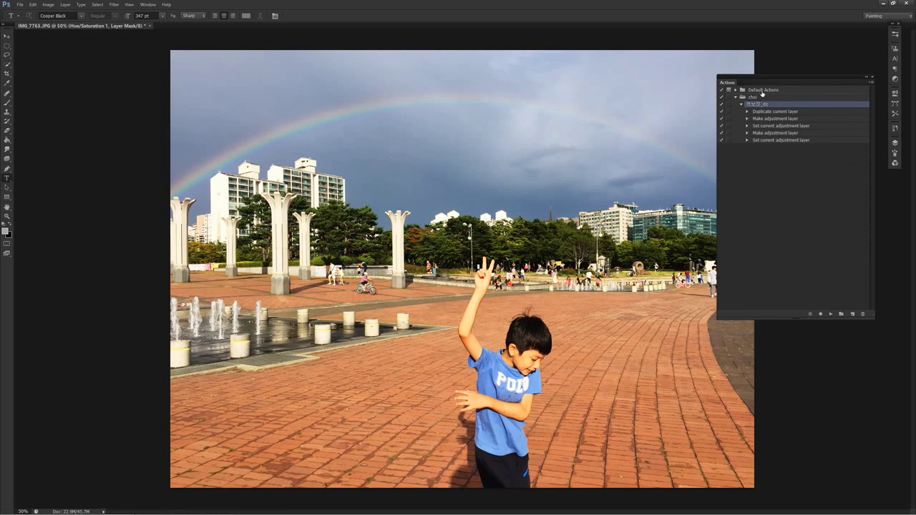
pyautogui.click(7, 54)
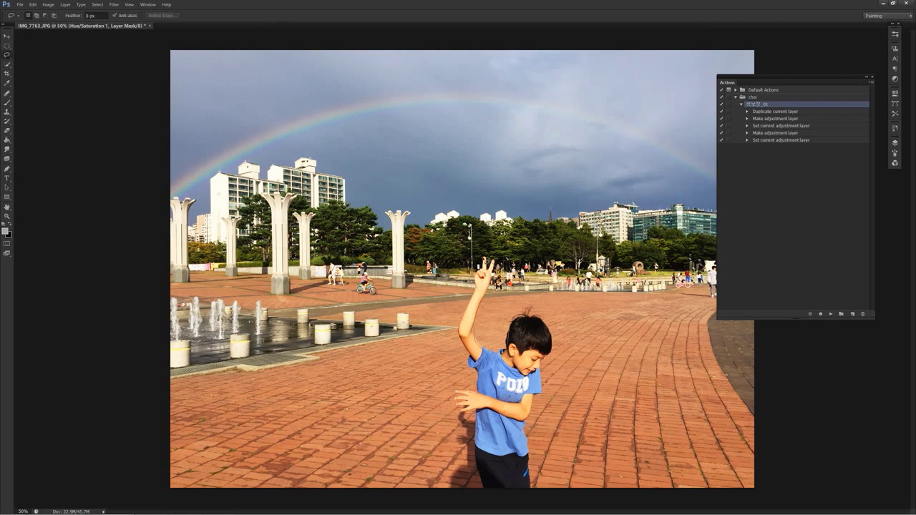
pyautogui.moveTo(463, 469)
pyautogui.mouseDown()
pyautogui.moveTo(568, 509)
pyautogui.moveTo(533, 417)
pyautogui.mouseUp()
pyautogui.moveTo(506, 331); pyautogui.dragTo(509, 333)
pyautogui.moveTo(441, 330); pyautogui.dragTo(443, 333)
pyautogui.hotkey('ctrl', 'd')
pyautogui.click(796, 204)
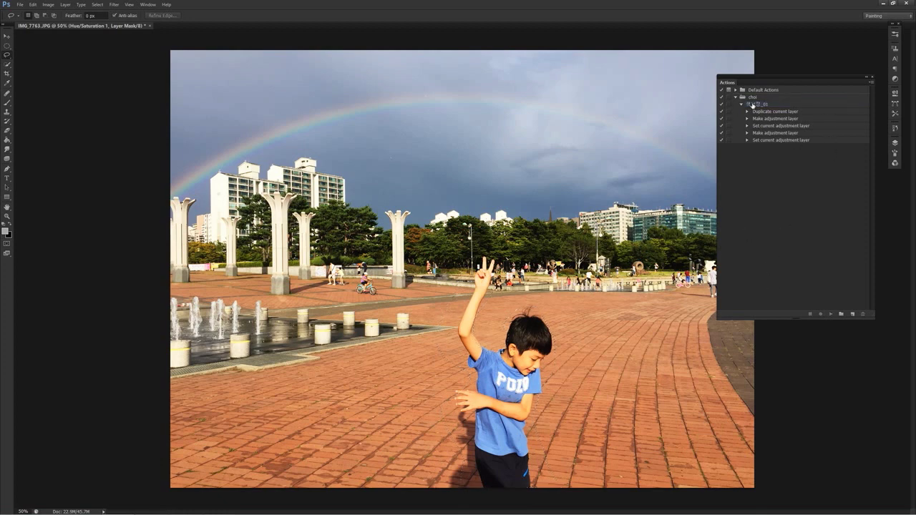
# - Close IMG_7763.JPG without saving the changes made by the action
pyautogui.click(752, 105)
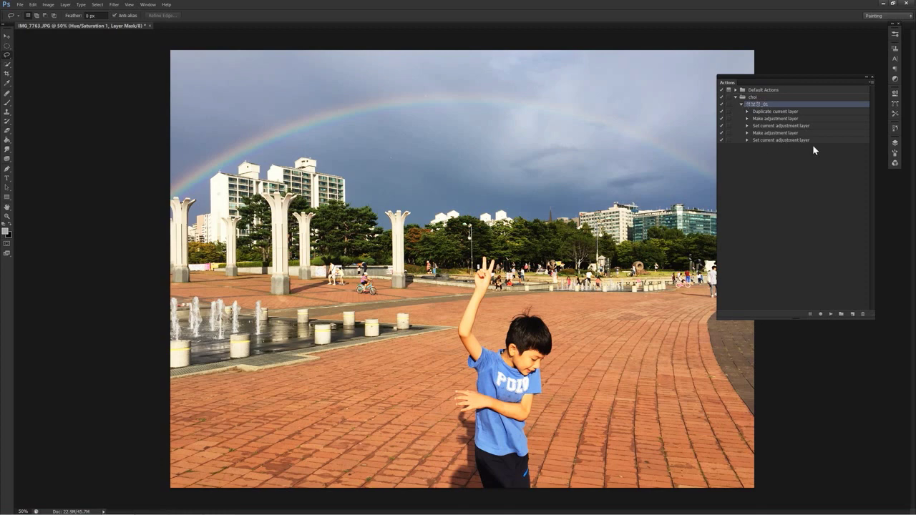
pyautogui.click(21, 5)
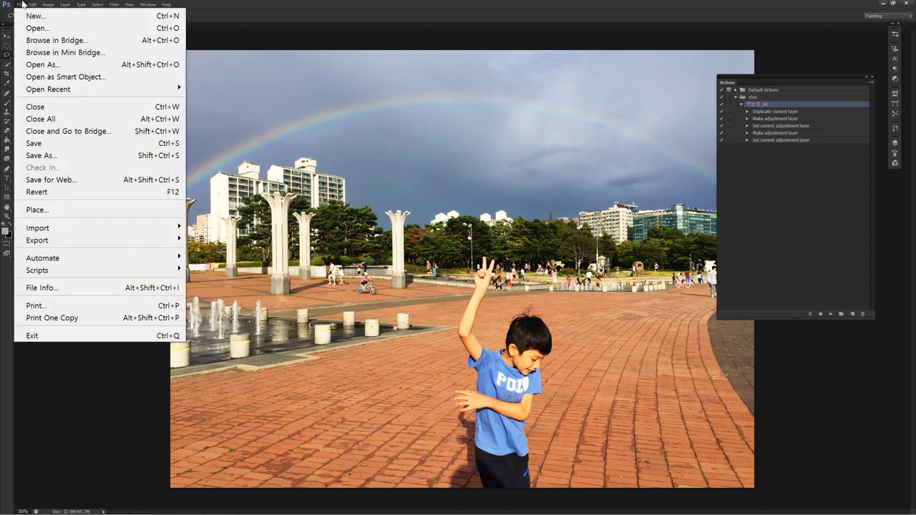
pyautogui.click(434, 43)
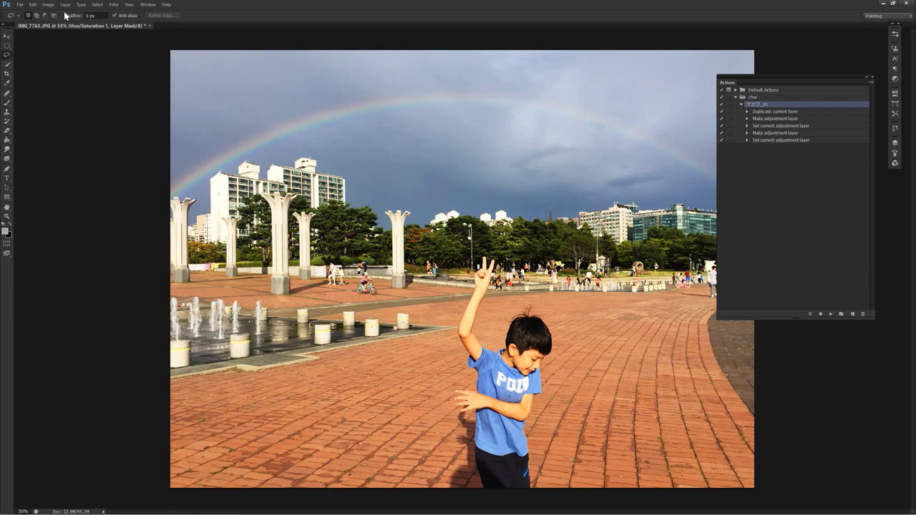
pyautogui.click(149, 26)
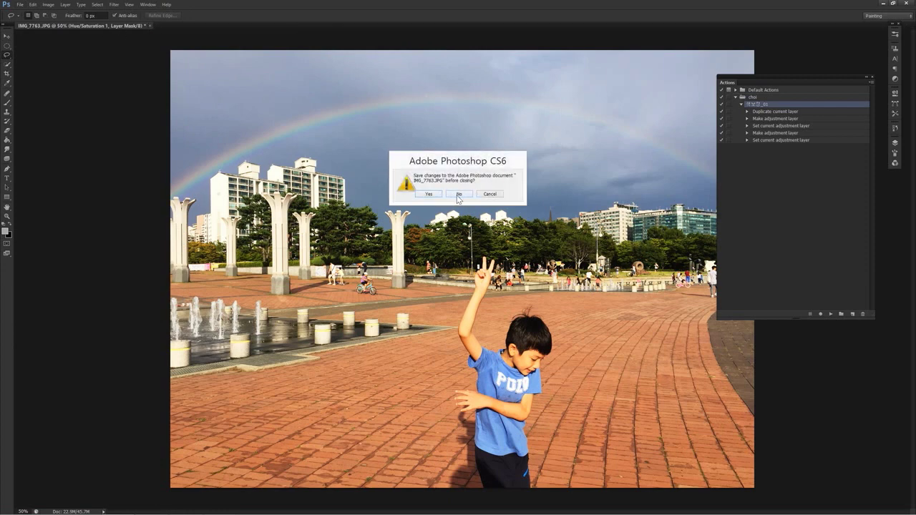
pyautogui.click(458, 194)
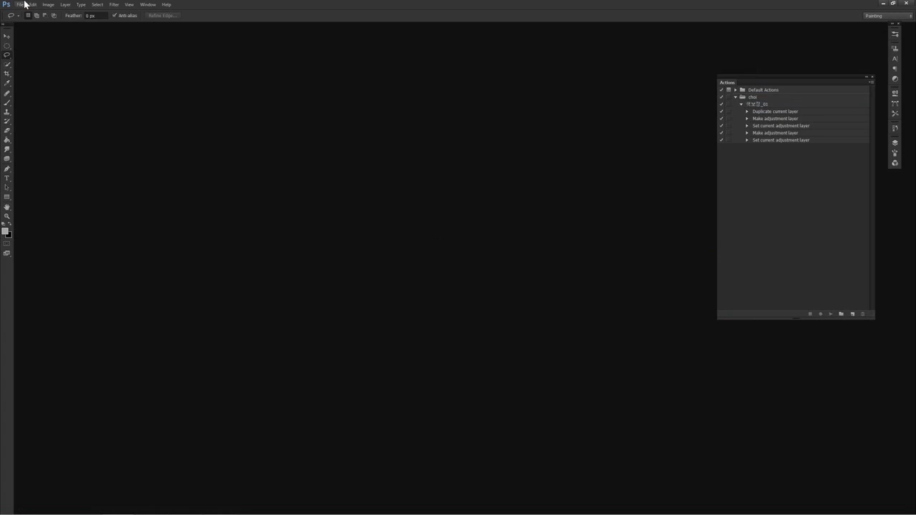
# - Start the Batch command and choose the custom action set with its 색보정_01 action to play
pyautogui.click(20, 4)
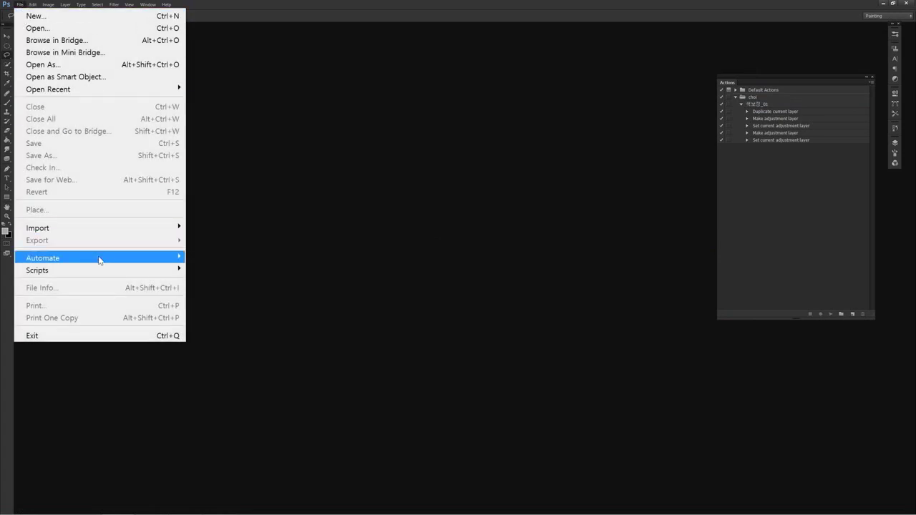
pyautogui.moveTo(97, 259)
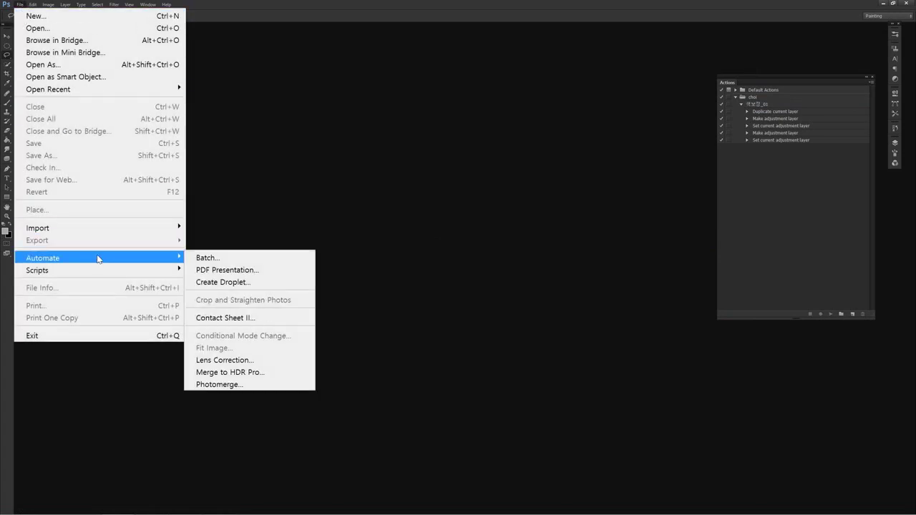
pyautogui.click(206, 259)
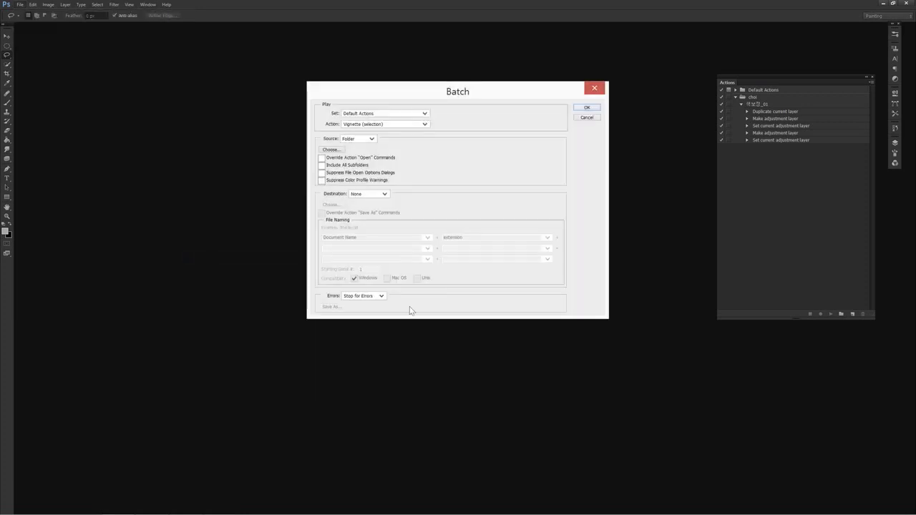
pyautogui.moveTo(456, 98); pyautogui.dragTo(304, 229)
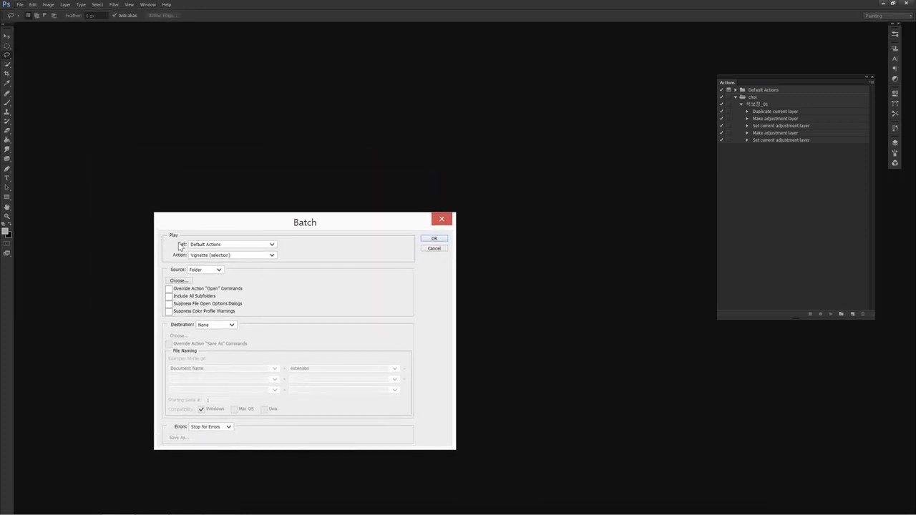
pyautogui.click(272, 245)
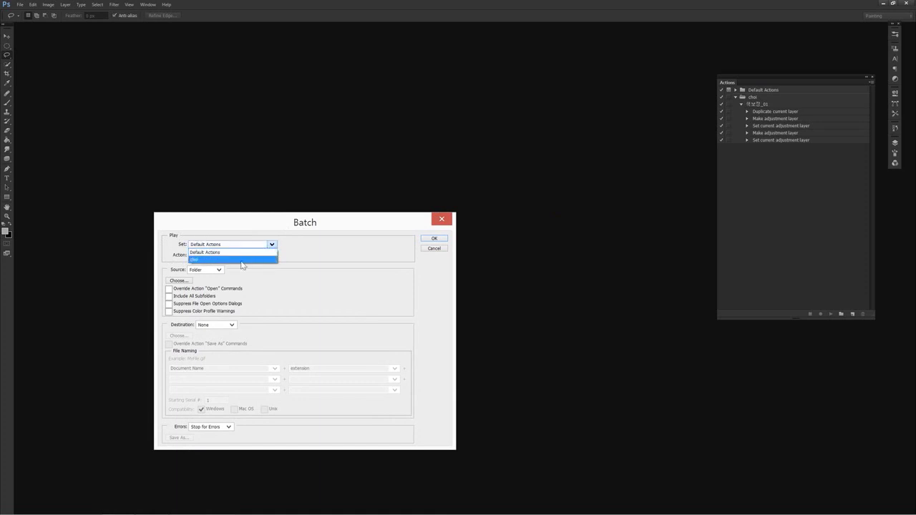
pyautogui.click(223, 262)
pyautogui.press('Down')
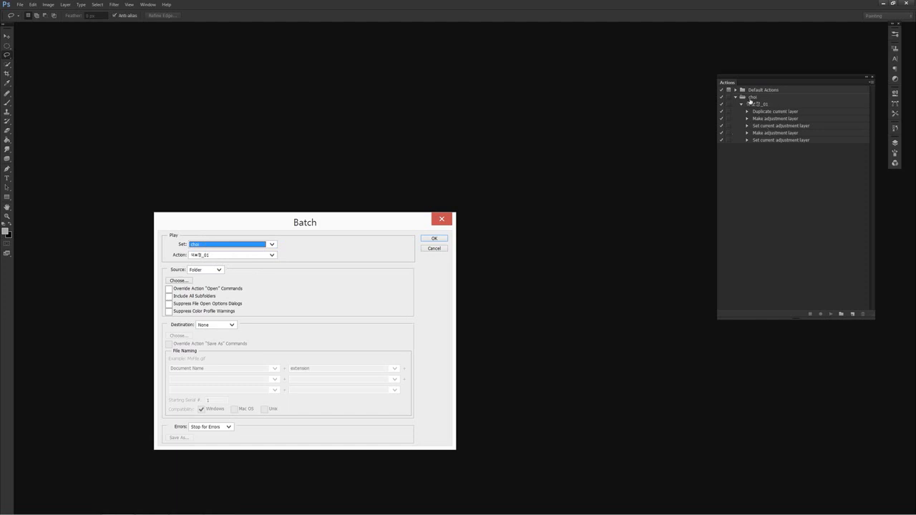
pyautogui.click(271, 255)
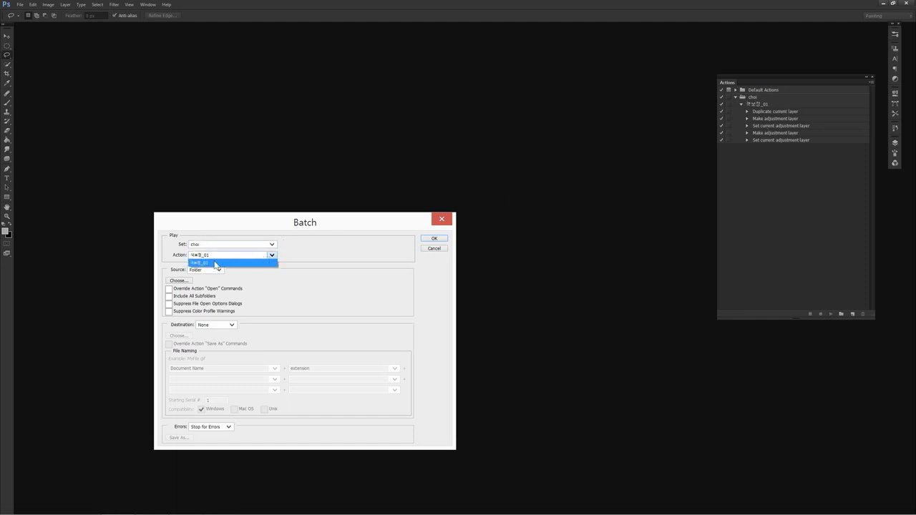
pyautogui.click(208, 263)
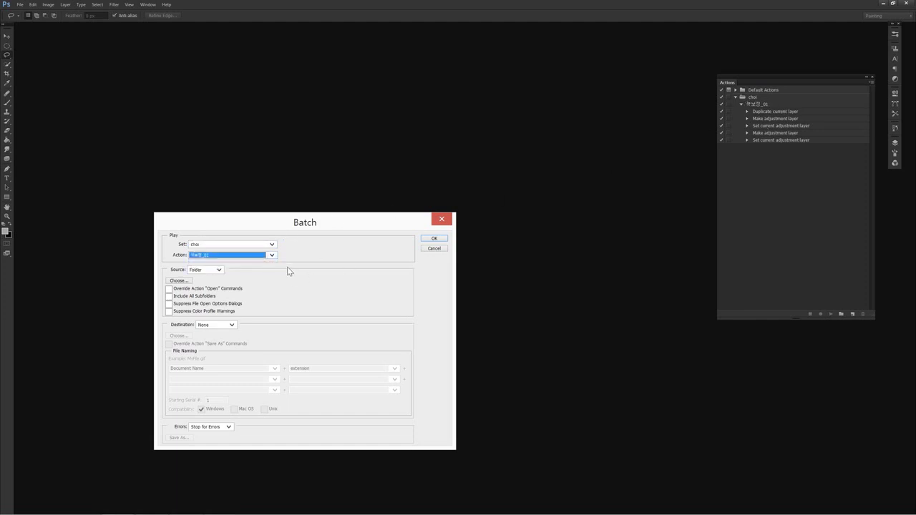
pyautogui.click(309, 268)
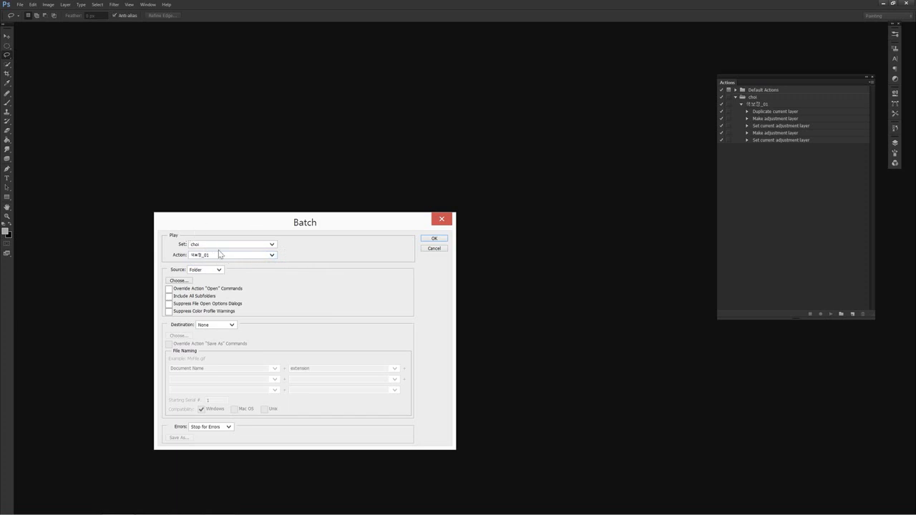
# - Choose the 002 folder inside 사진\007_cyberclass as the batch source folder
pyautogui.click(178, 282)
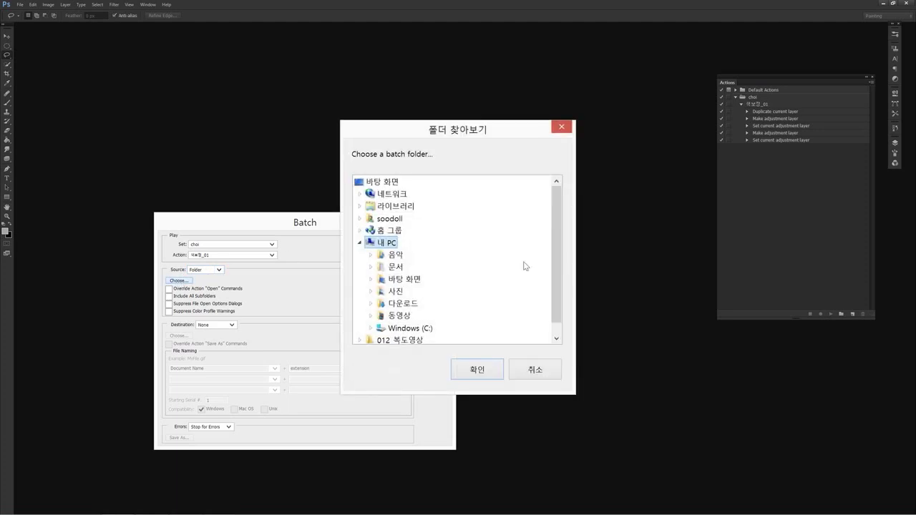
pyautogui.scroll(-1, 558, 235)
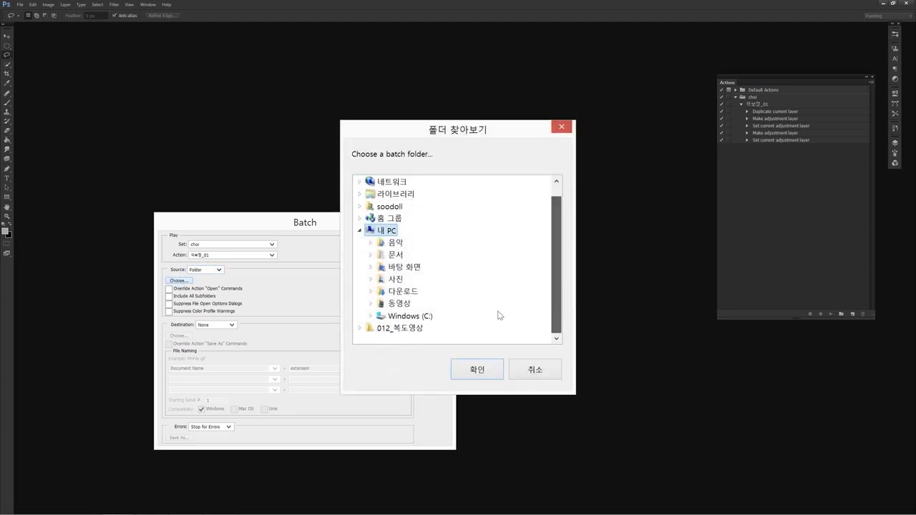
pyautogui.doubleClick(397, 280)
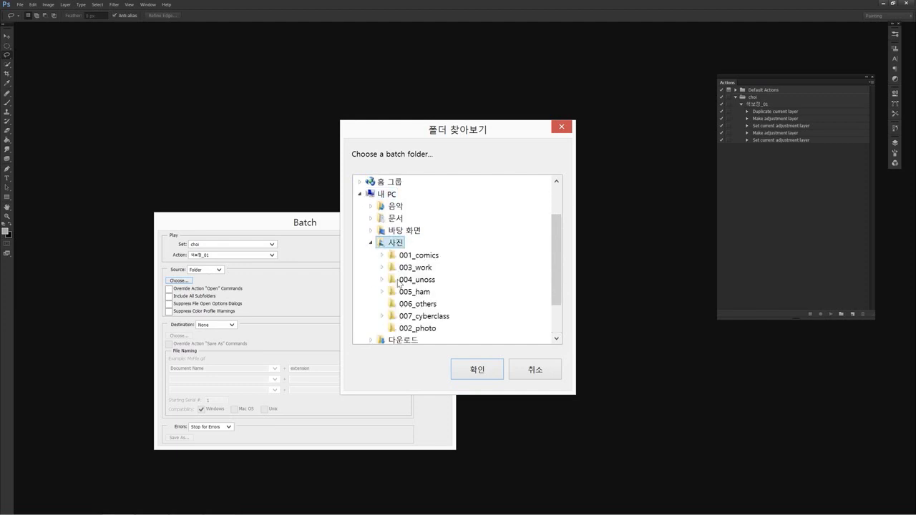
pyautogui.doubleClick(436, 316)
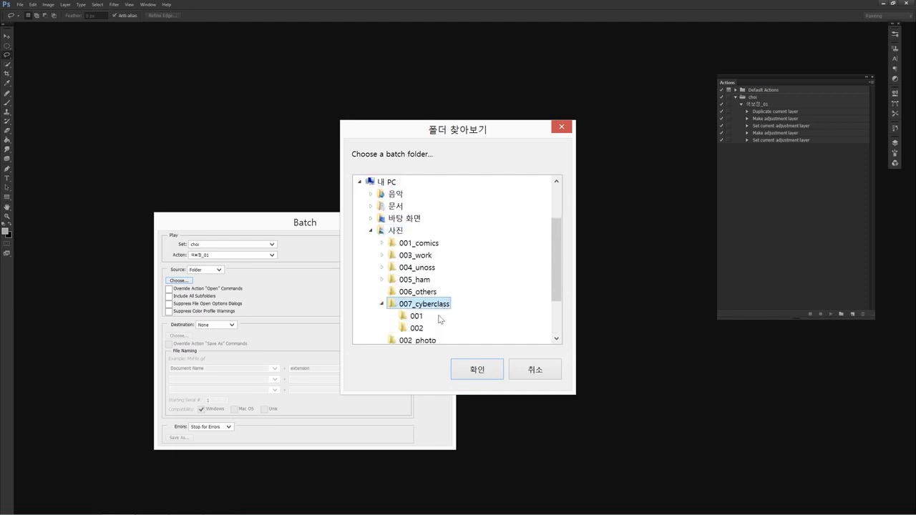
pyautogui.click(417, 328)
pyautogui.click(478, 369)
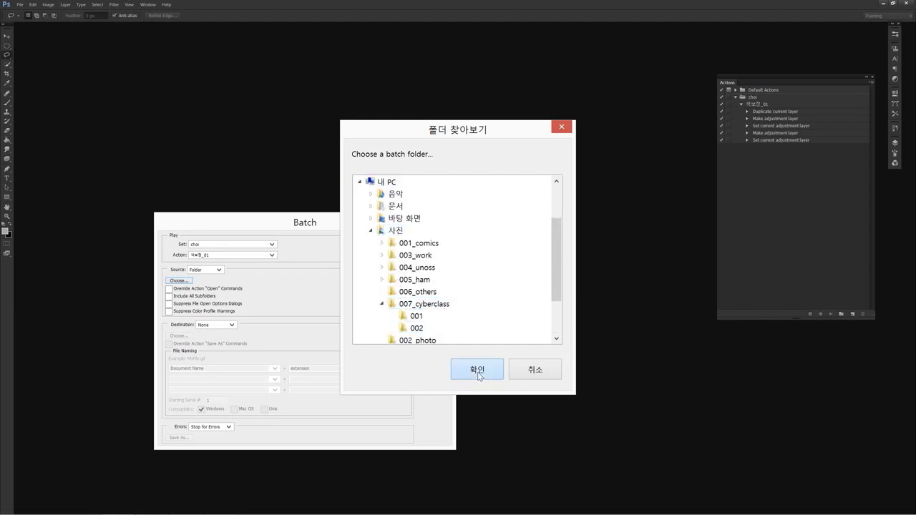
# - Switch to File Explorer and examine the photos in 사진\007_cyberclass\002, minimizing the window when done
pyautogui.moveTo(129, 513)
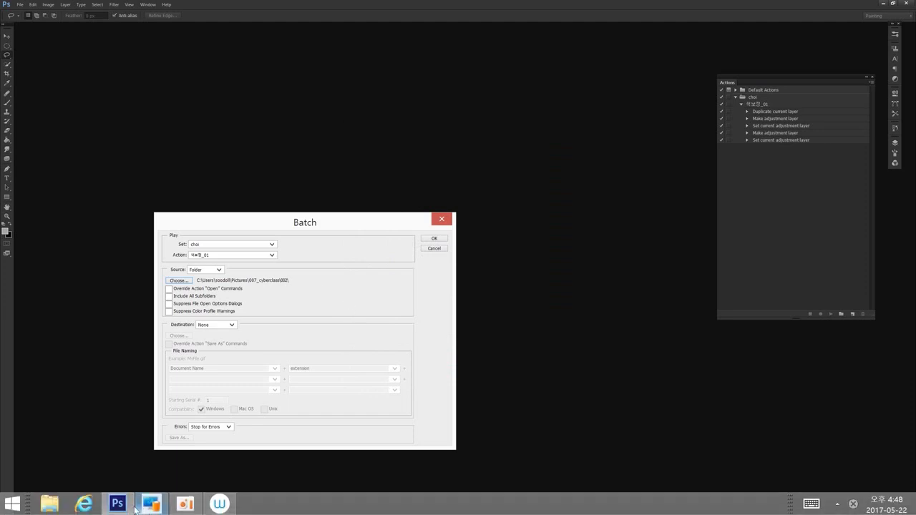
pyautogui.click(50, 505)
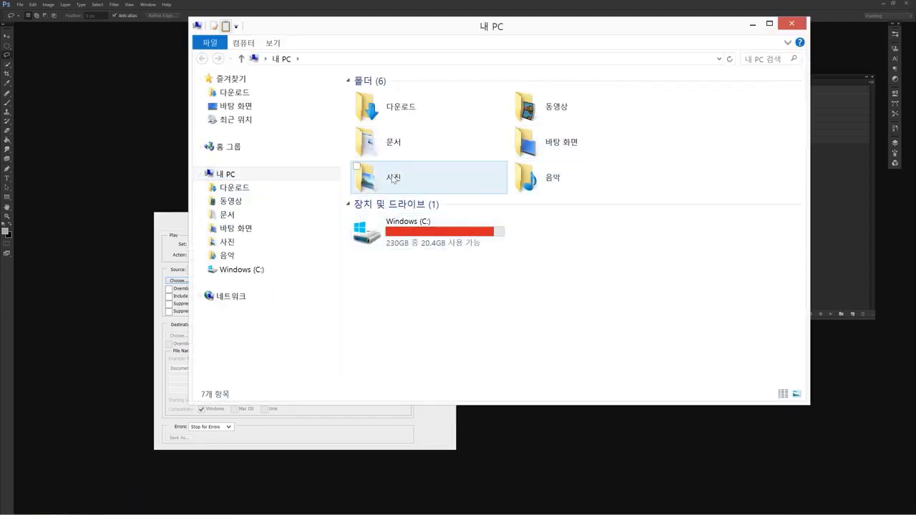
pyautogui.doubleClick(390, 177)
pyautogui.doubleClick(382, 182)
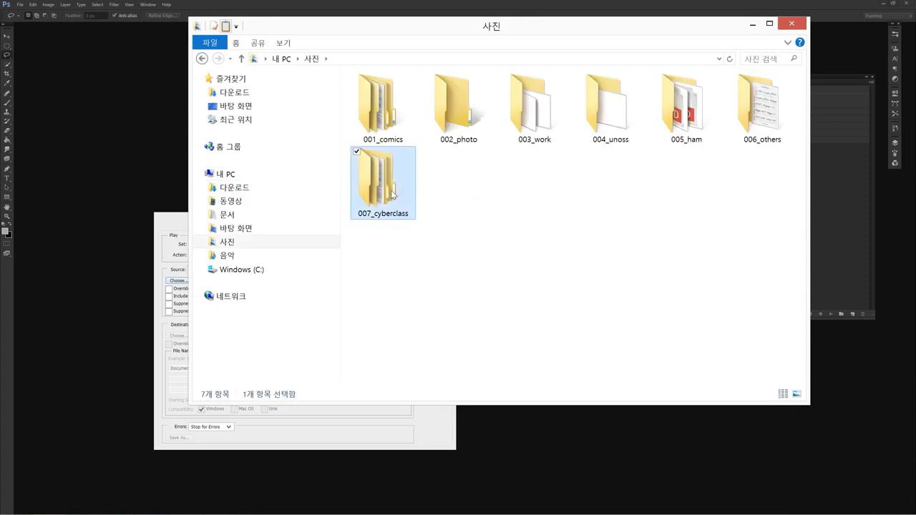
pyautogui.doubleClick(466, 118)
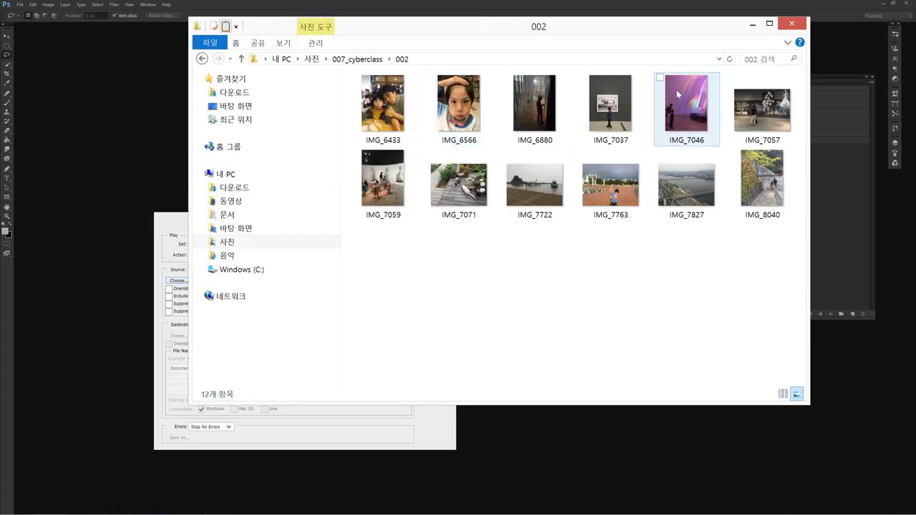
pyautogui.click(752, 24)
# - Recheck the batch source folder selection in the Batch dialog, keeping 007_cyberclass\002 as the chosen folder
pyautogui.moveTo(253, 220); pyautogui.dragTo(318, 195)
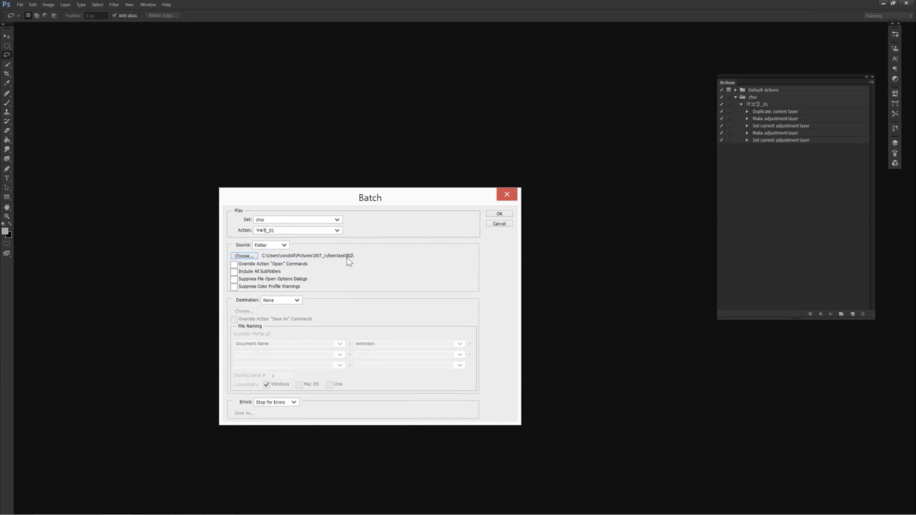
pyautogui.press('super')
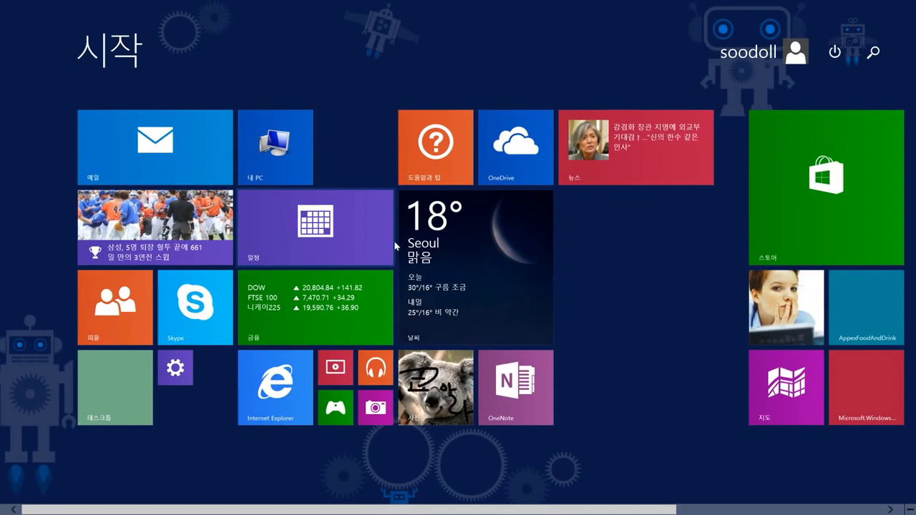
pyautogui.press('super')
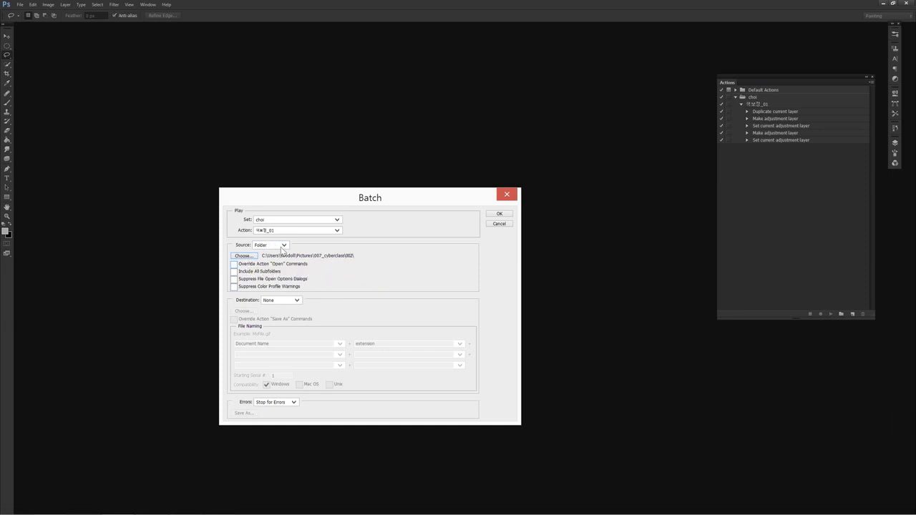
pyautogui.click(244, 255)
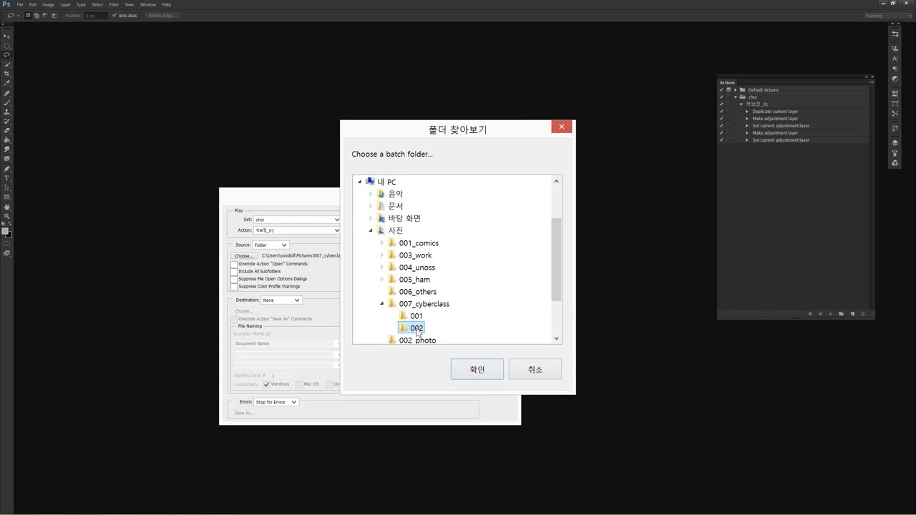
pyautogui.click(475, 369)
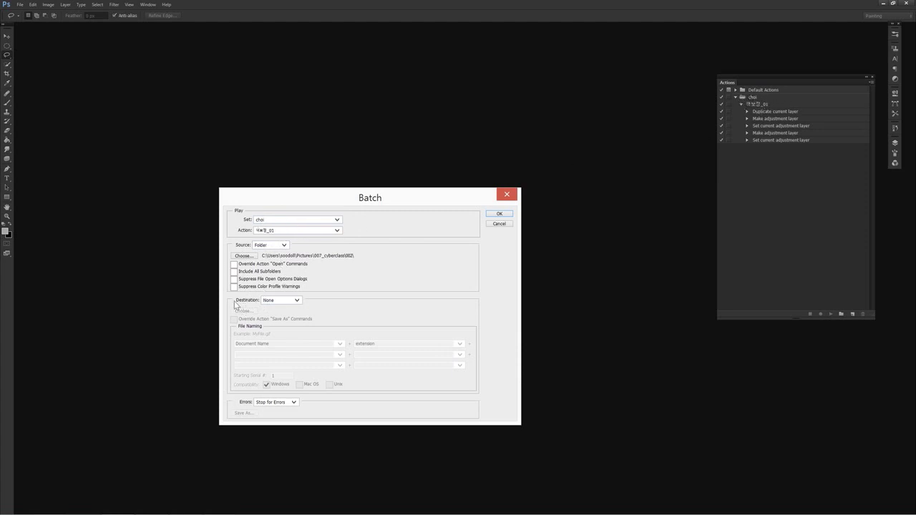
# - Try Folder as the batch destination and set the destination back to None
pyautogui.click(296, 301)
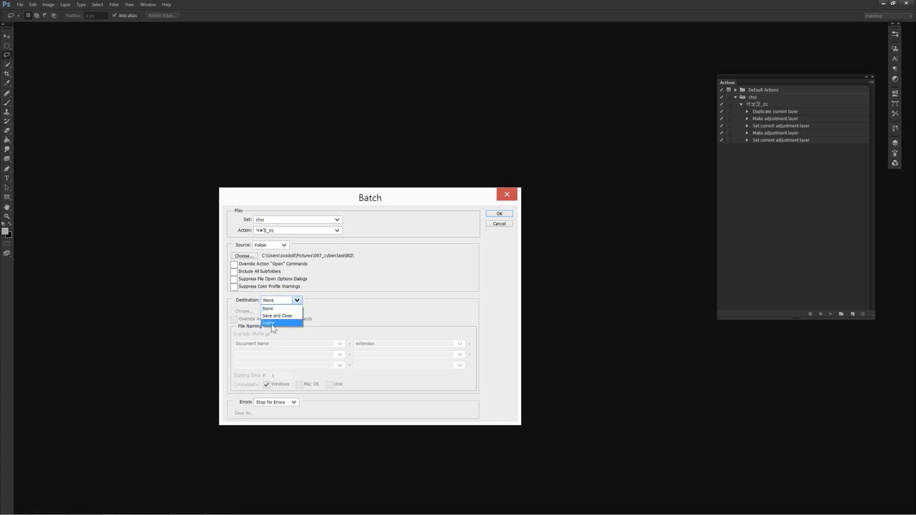
pyautogui.click(270, 324)
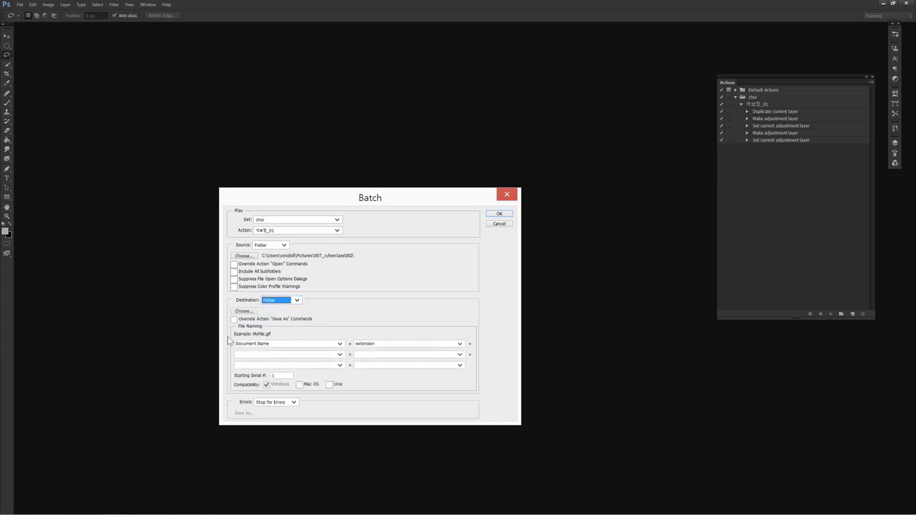
pyautogui.click(297, 301)
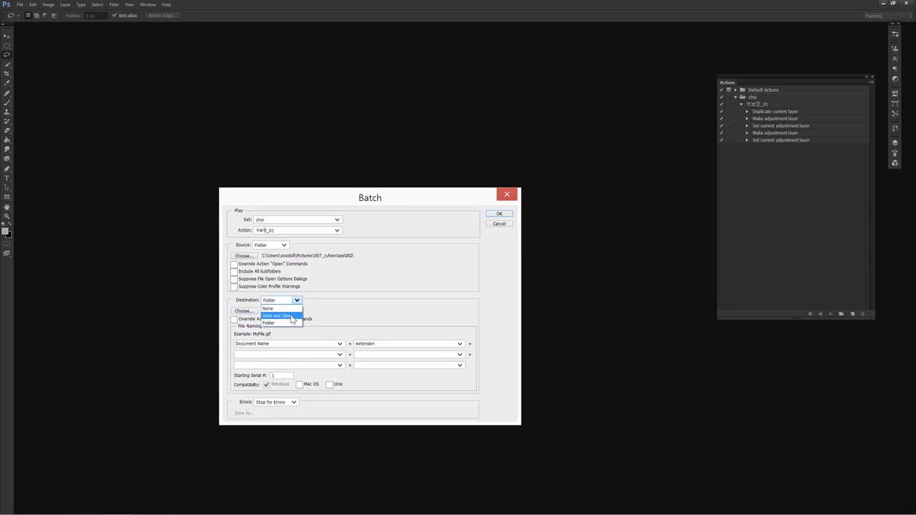
pyautogui.click(278, 308)
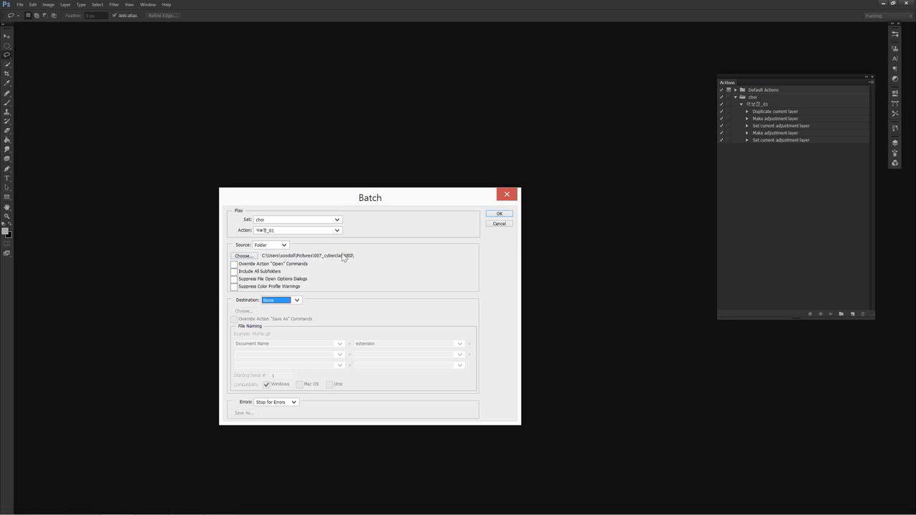
# - Check the source photos in the 002 folder in File Explorer, minimize that window, and run the batch with no destination
pyautogui.moveTo(211, 509)
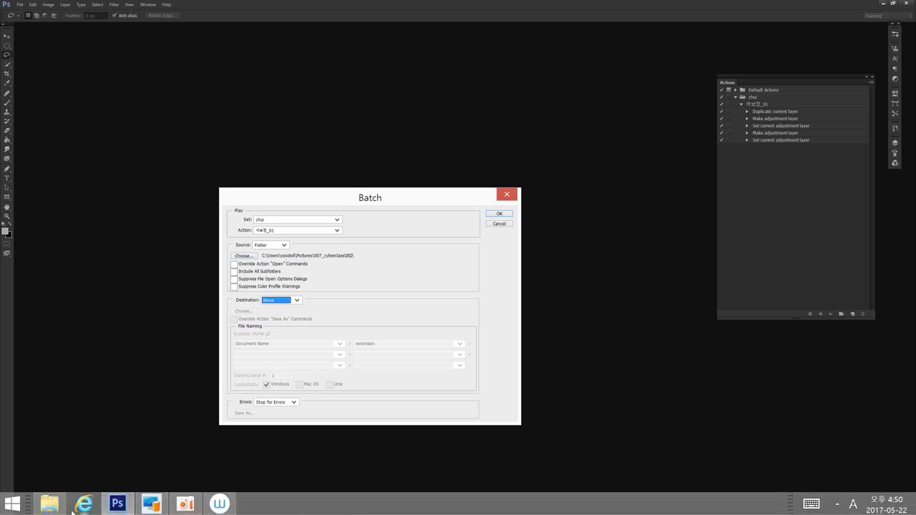
pyautogui.click(48, 503)
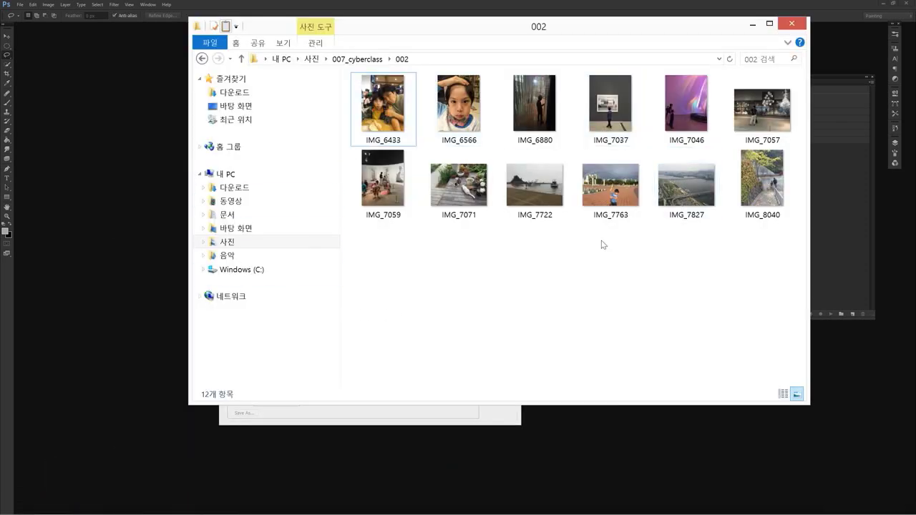
pyautogui.click(752, 26)
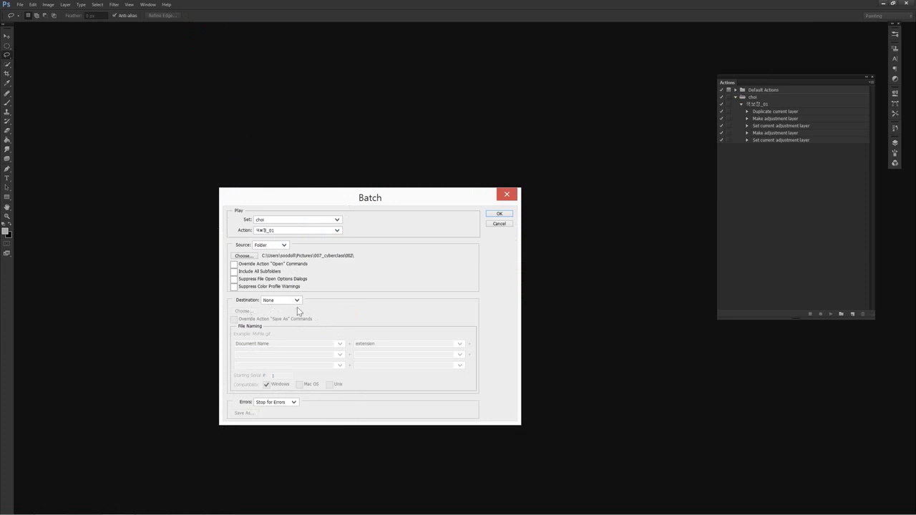
pyautogui.click(507, 215)
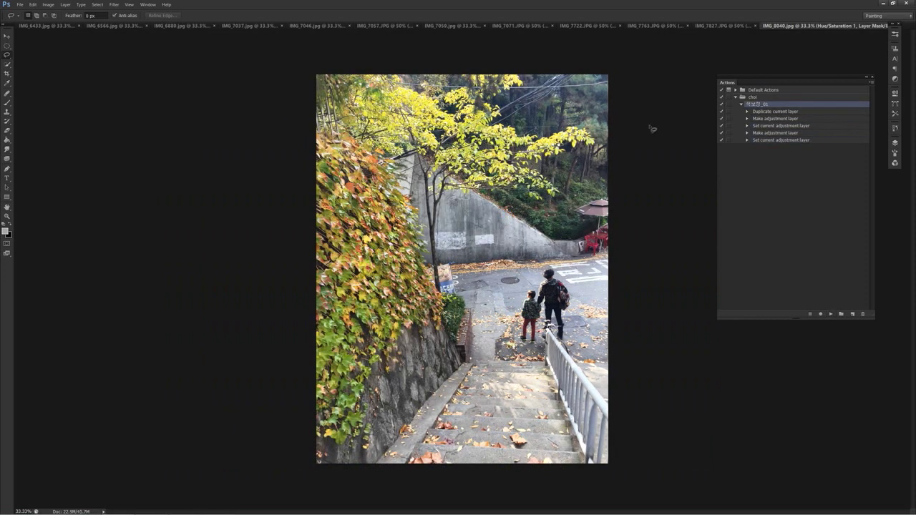
# - Arrange the open batch-processed photos in a 6-up tiled layout
pyautogui.click(146, 5)
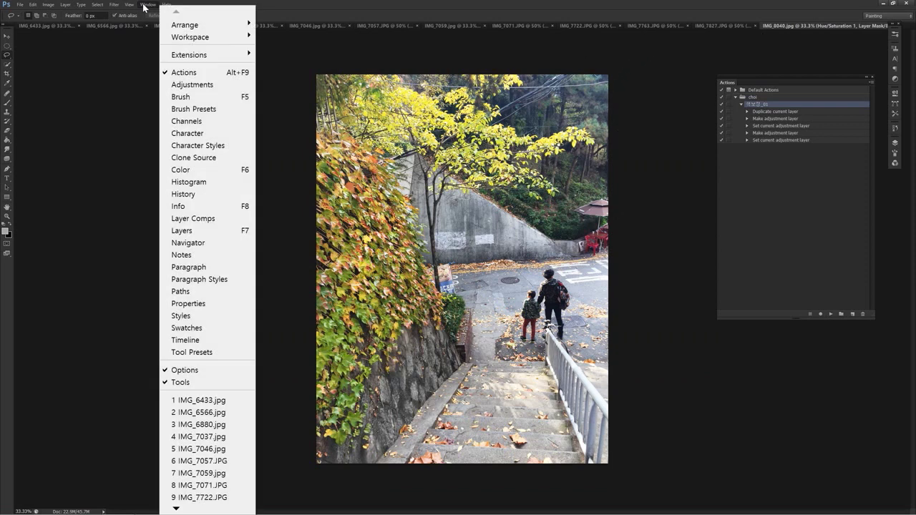
pyautogui.moveTo(215, 24)
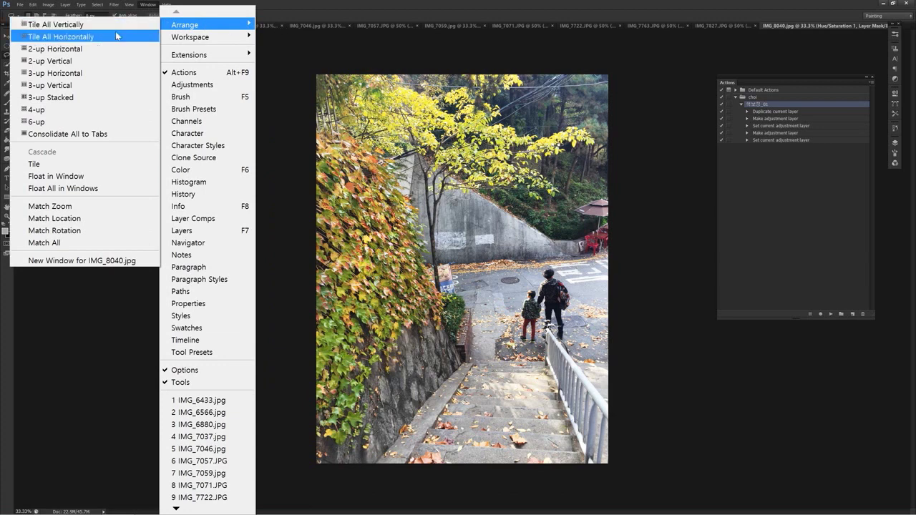
pyautogui.click(111, 123)
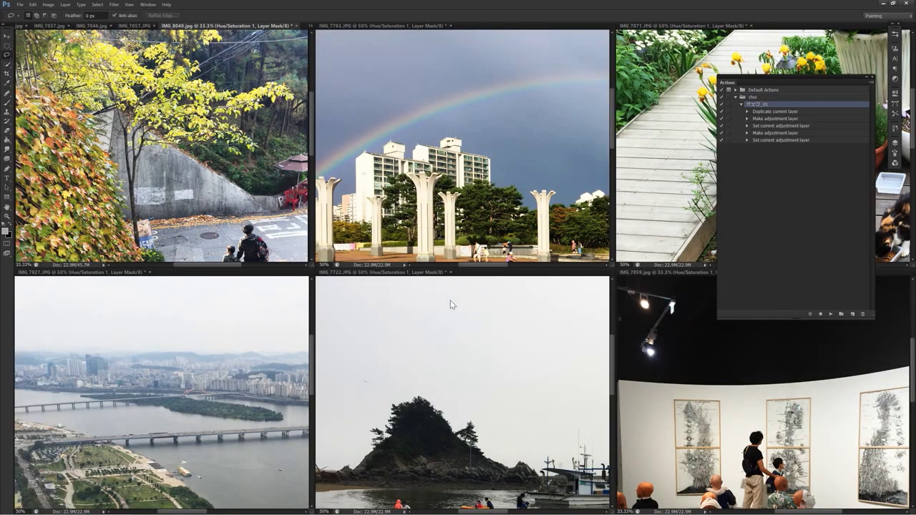
# - Compare IMG_7722.JPG at 25% zoom with and without its Hue/Saturation 1 and Curves 1 layers, leaving both layers visible
pyautogui.click(369, 273)
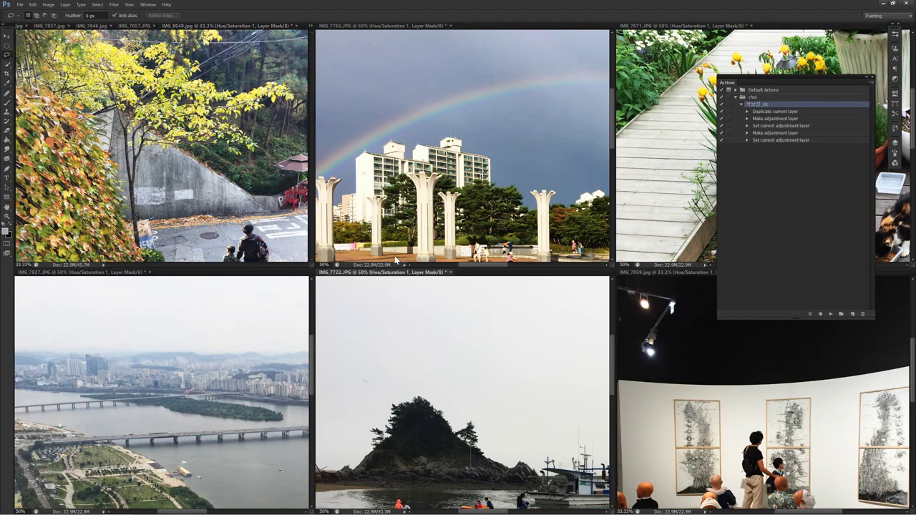
pyautogui.hotkey('ctrl', '-')
pyautogui.hotkey('ctrl', '-')
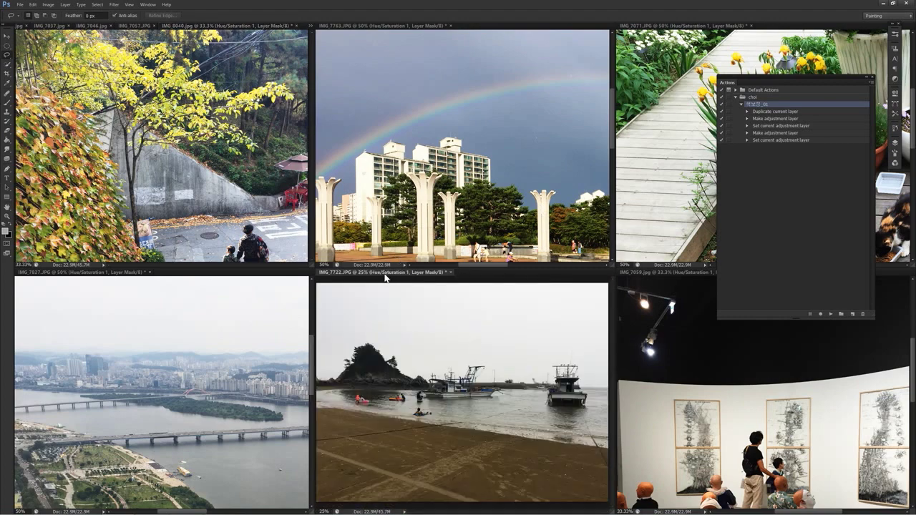
pyautogui.click(8, 35)
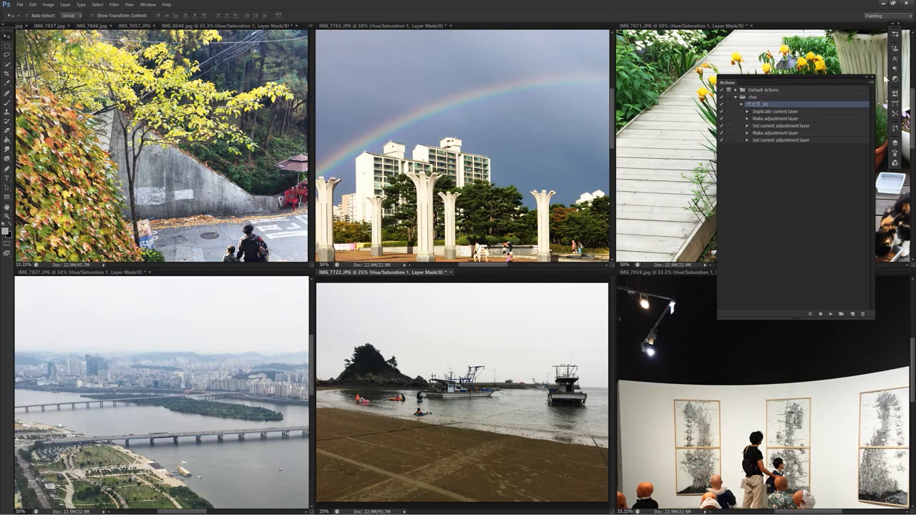
pyautogui.click(893, 145)
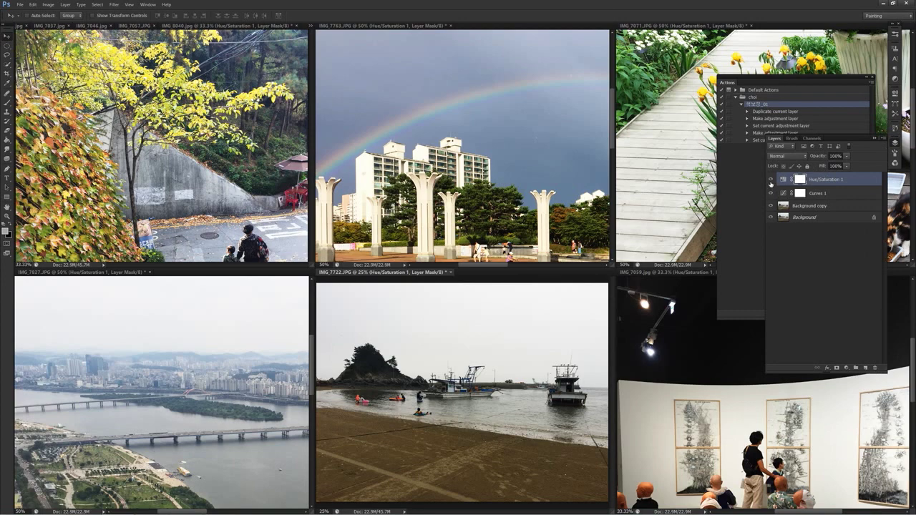
pyautogui.click(771, 181)
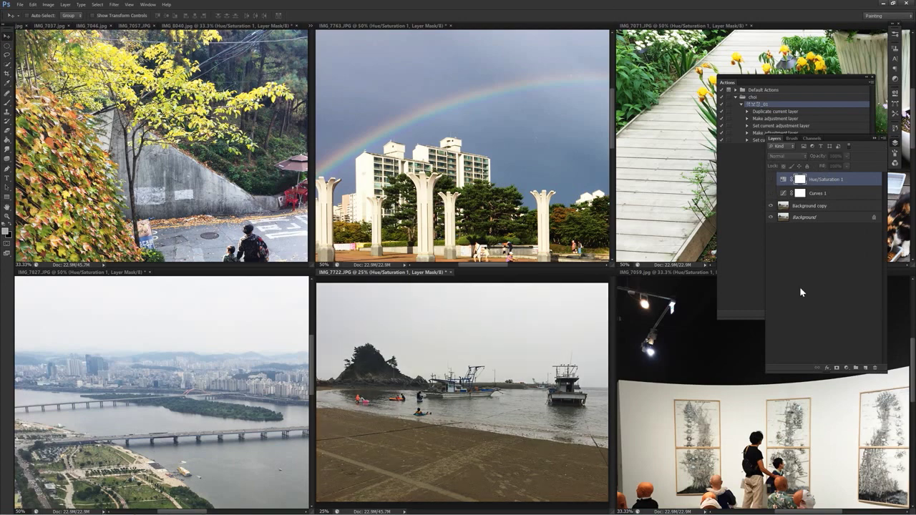
pyautogui.click(770, 179)
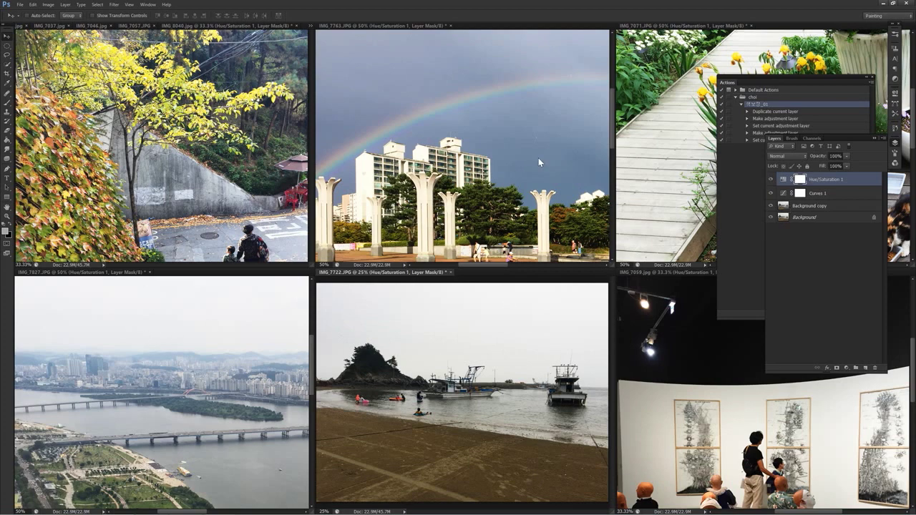
# - Compare IMG_7763.JPG at 25% zoom with and without its Hue/Saturation 1 and Curves 1 layers, leaving both layers visible
pyautogui.click(506, 166)
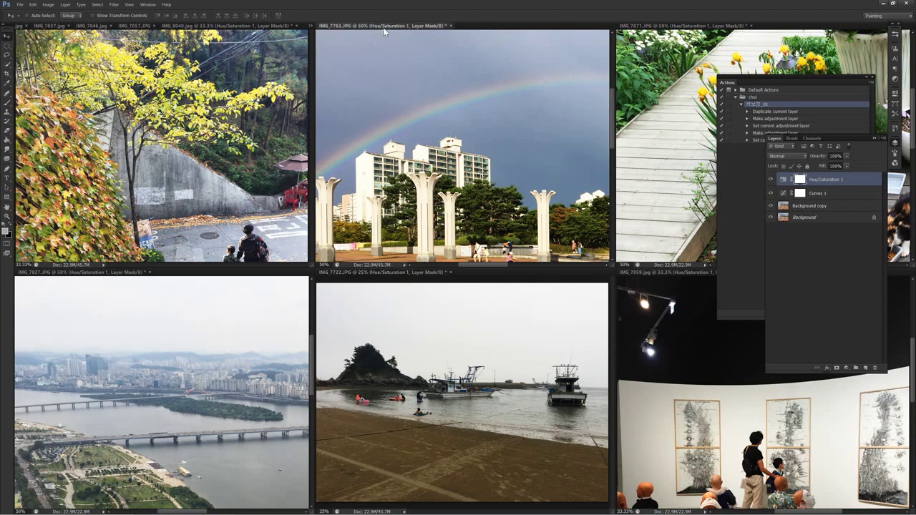
pyautogui.hotkey('ctrl', '-')
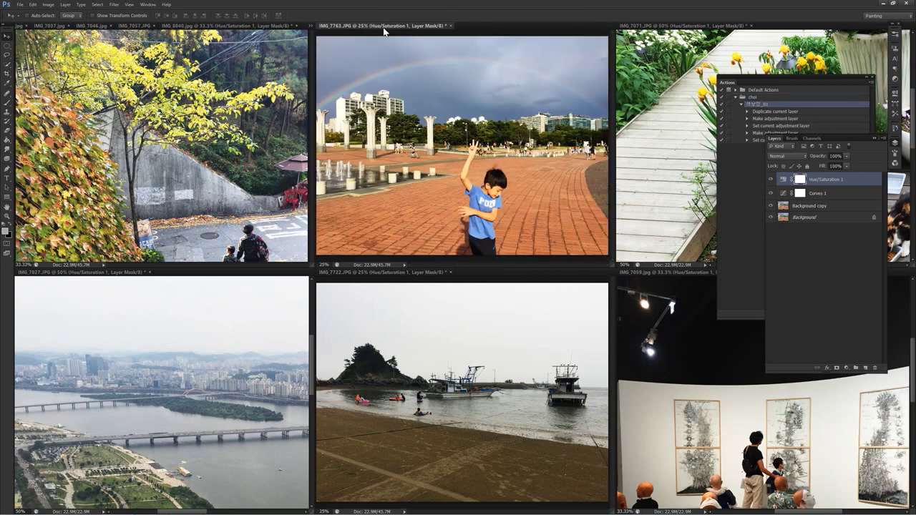
pyautogui.click(770, 180)
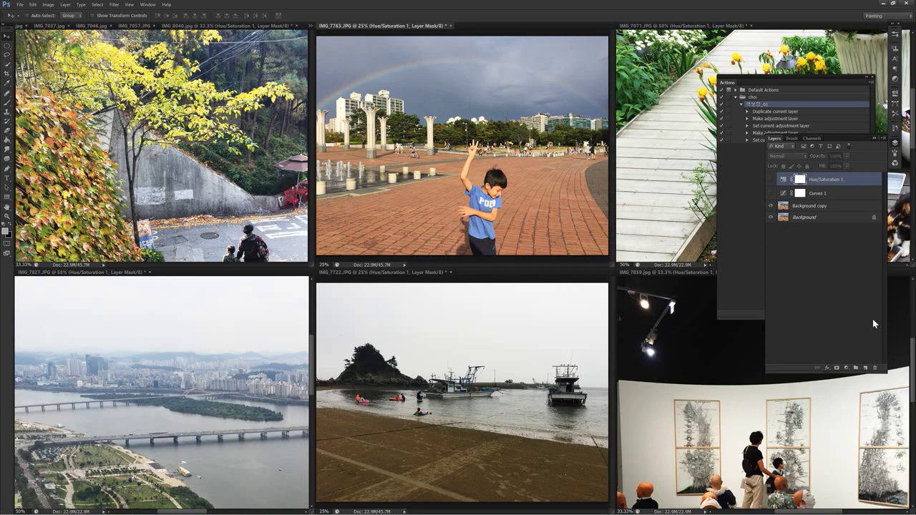
pyautogui.click(770, 193)
pyautogui.click(771, 179)
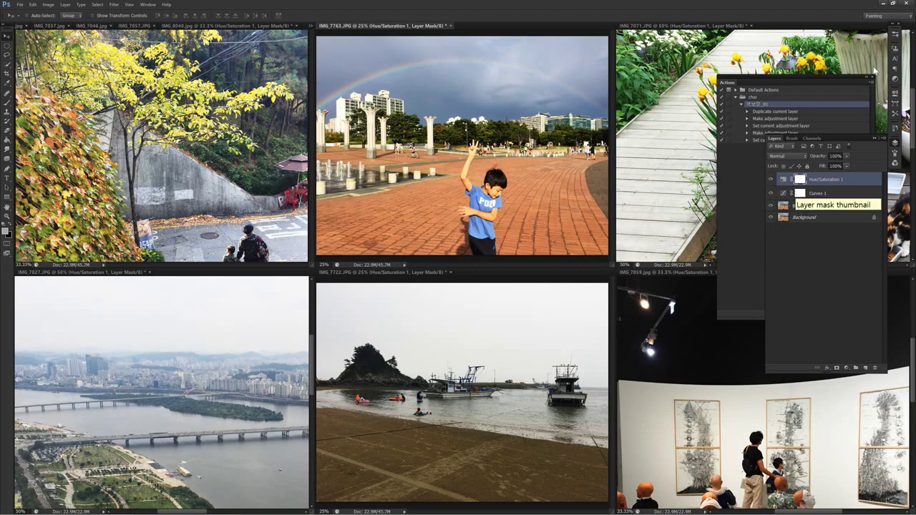
# - View the corrected IMG_7037.jpg and IMG_6880.jpg in the tiled layout and return to IMG_7763.JPG
pyautogui.click(52, 26)
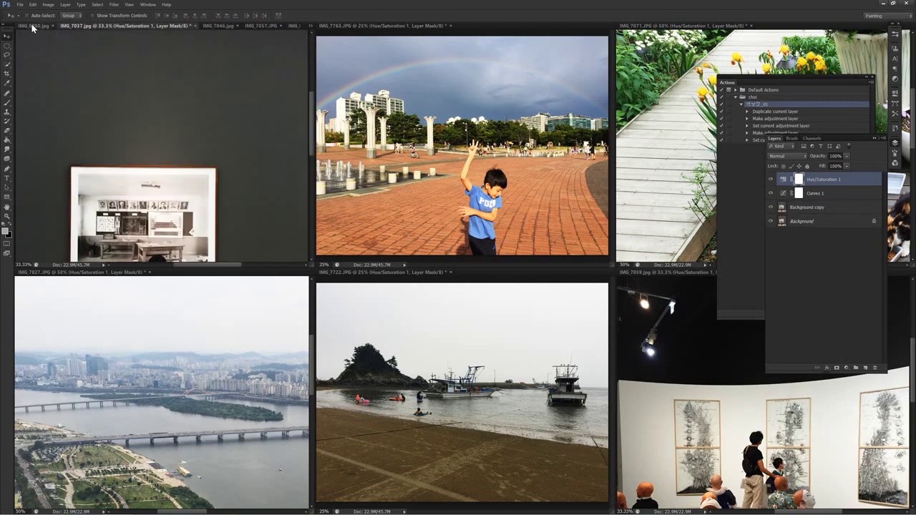
pyautogui.click(52, 27)
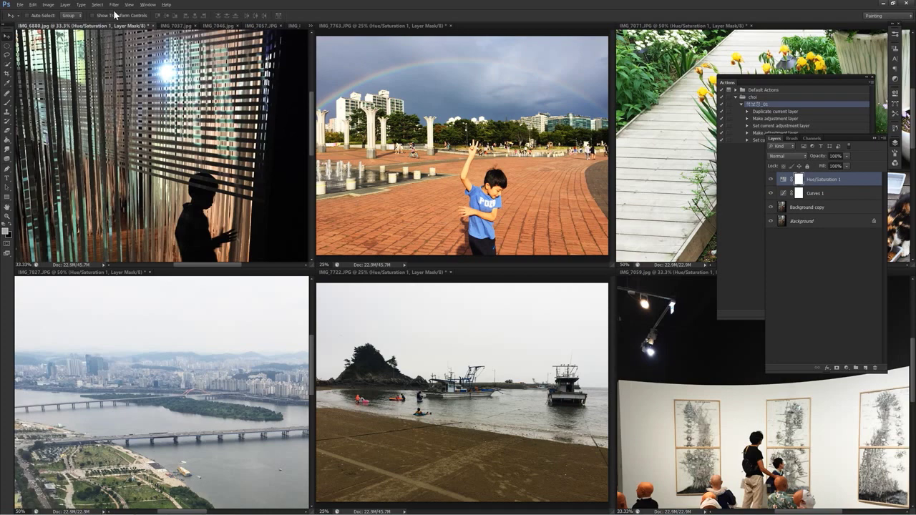
pyautogui.click(148, 5)
pyautogui.click(207, 496)
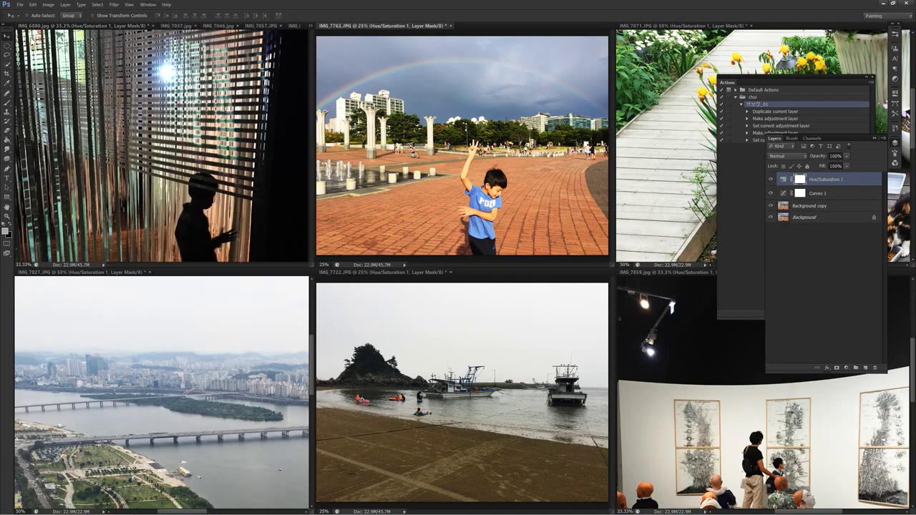
# - Close every open batch-processed photo, from IMG_7763.JPG through IMG_6433.jpg, without saving the changes
pyautogui.click(451, 27)
pyautogui.click(458, 194)
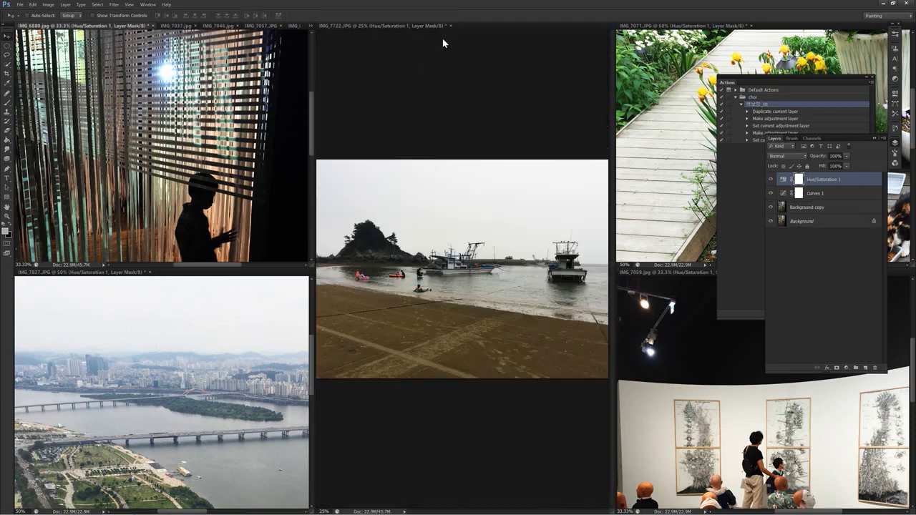
pyautogui.hotkey('ctrl', 'w')
pyautogui.press('n')
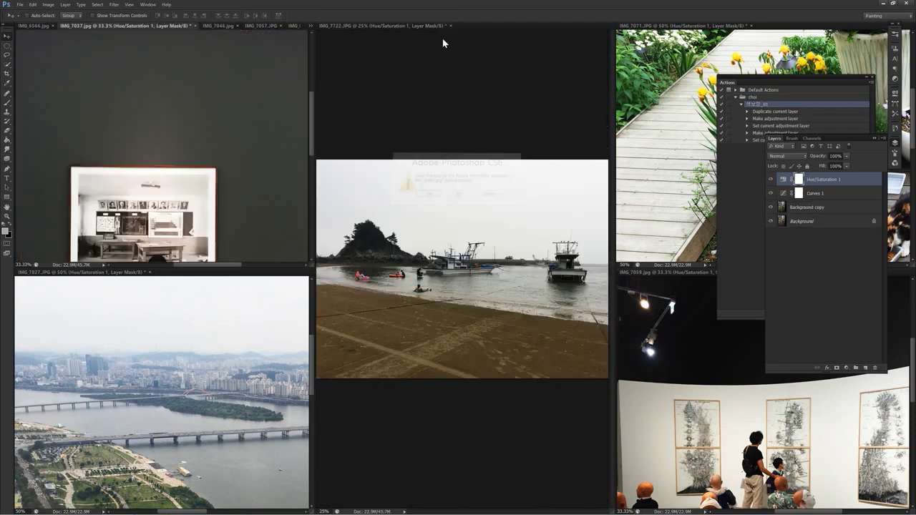
pyautogui.hotkey('ctrl', 'w')
pyautogui.press('n')
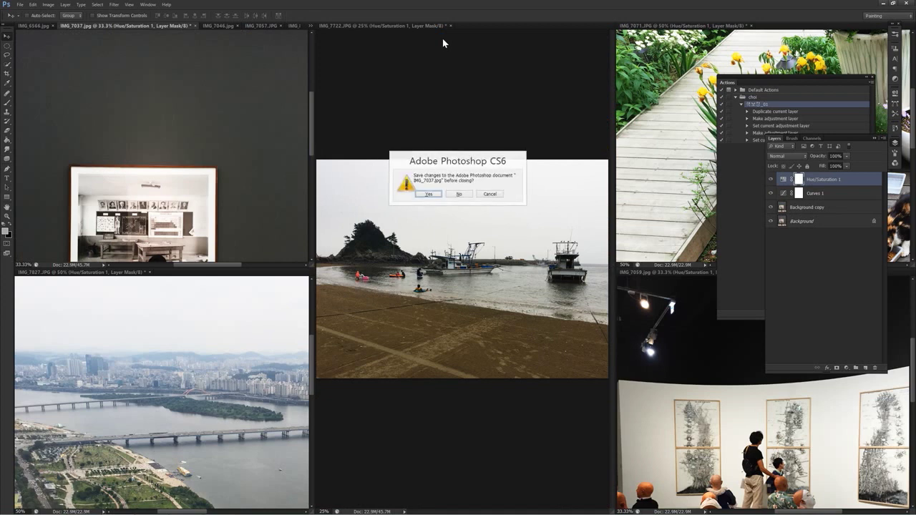
pyautogui.hotkey('ctrl', 'w')
pyautogui.press('n')
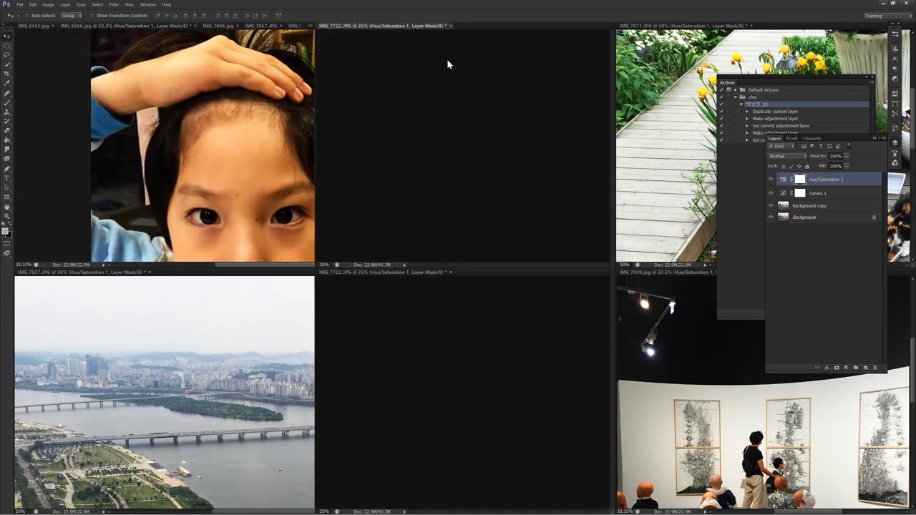
pyautogui.hotkey('ctrl', 'w')
pyautogui.press('n')
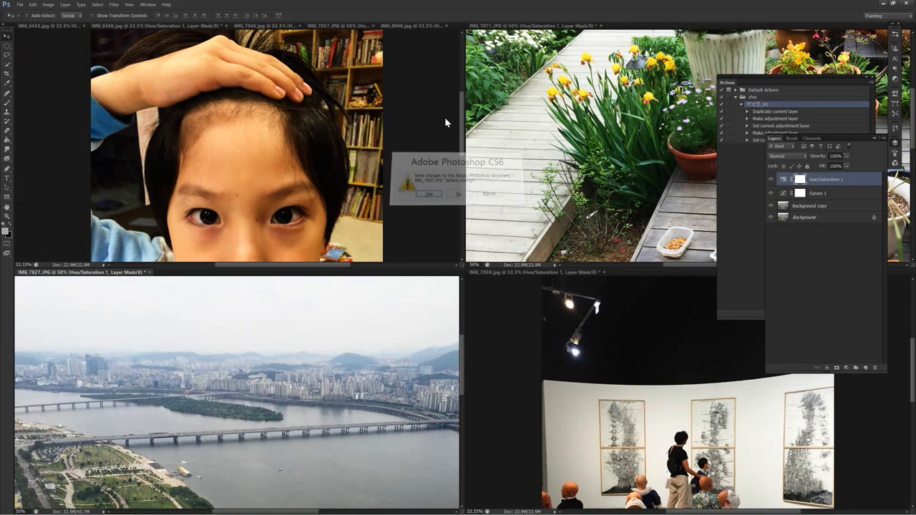
pyautogui.hotkey('ctrl', 'w')
pyautogui.press('n')
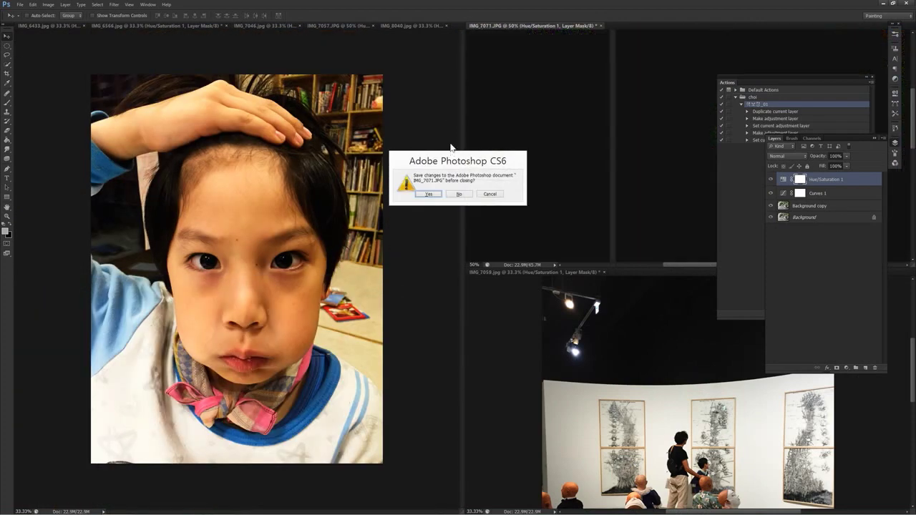
pyautogui.hotkey('ctrl', 'w')
pyautogui.press('n')
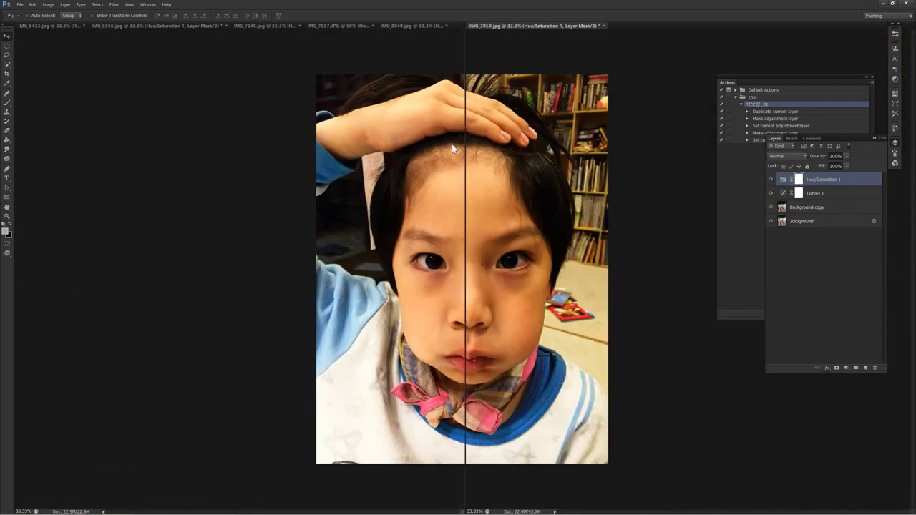
pyautogui.hotkey('ctrl', 'w')
pyautogui.press('n')
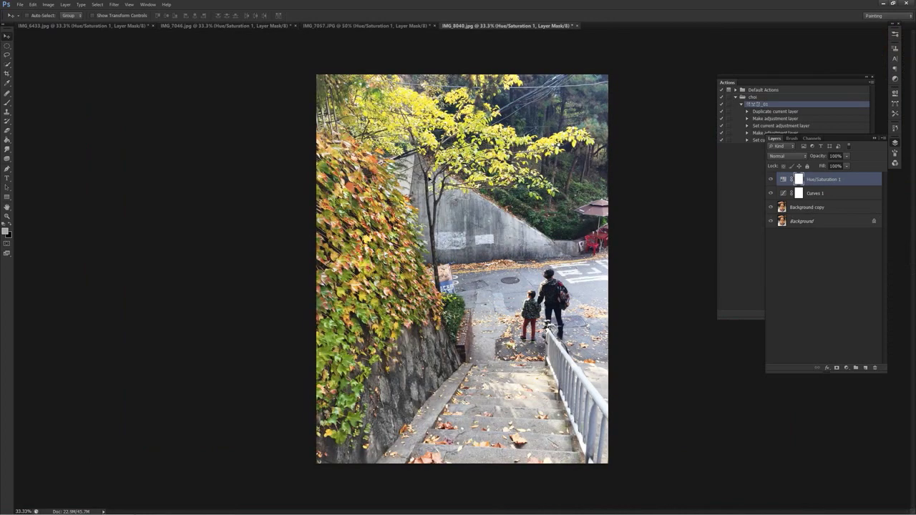
pyautogui.hotkey('ctrl', 'w')
pyautogui.press('n')
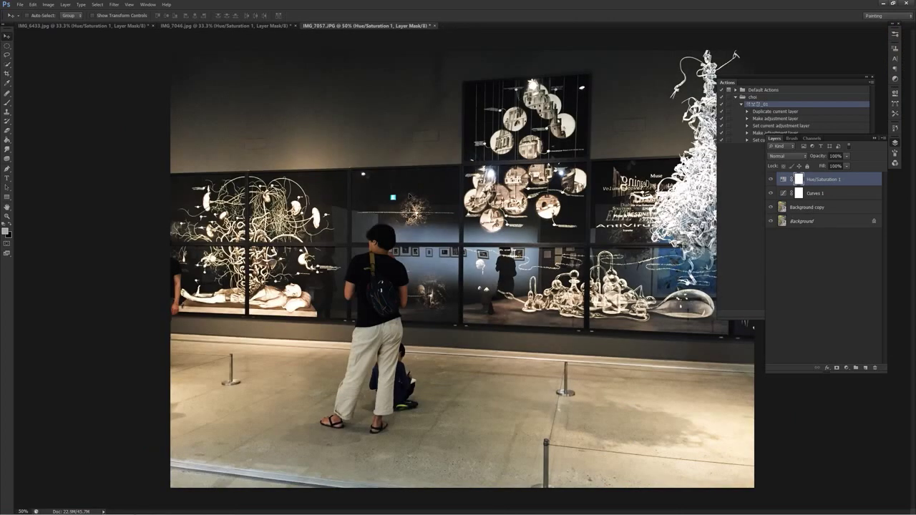
pyautogui.hotkey('ctrl', 'w')
pyautogui.press('n')
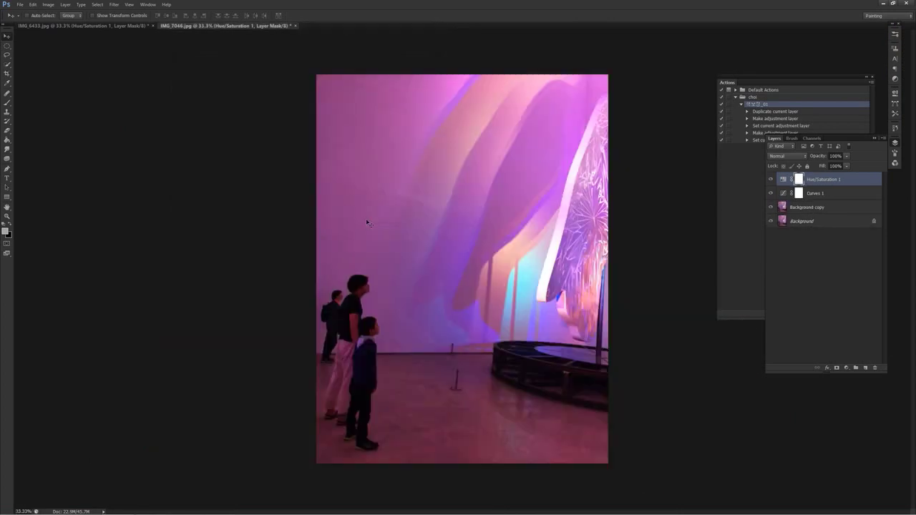
pyautogui.hotkey('ctrl', 'w')
pyautogui.press('n')
pyautogui.hotkey('ctrl', 'w')
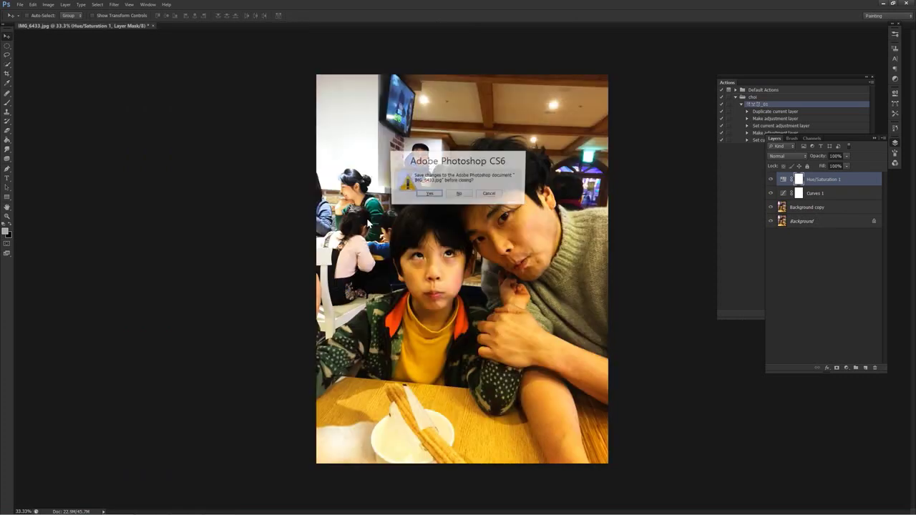
pyautogui.press('n')
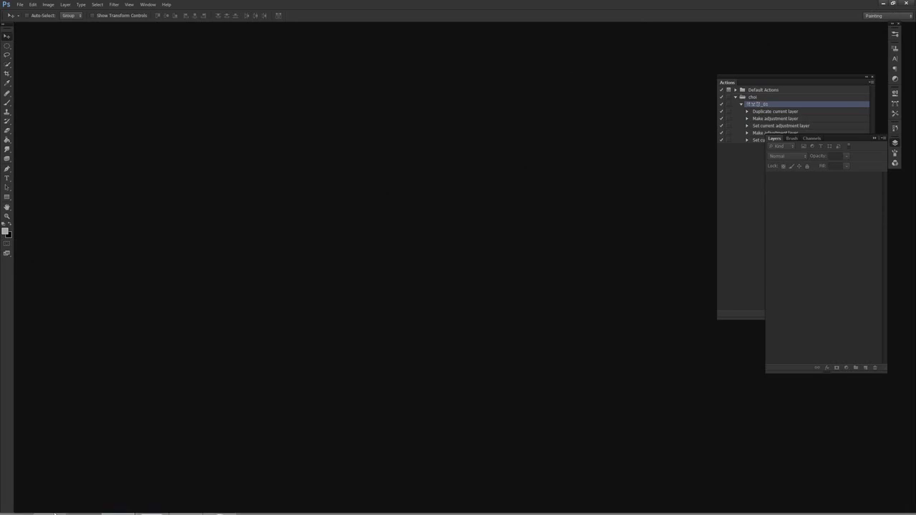
# - Switch to File Explorer and create a new folder named 003 in 007_cyberclass
pyautogui.click(49, 504)
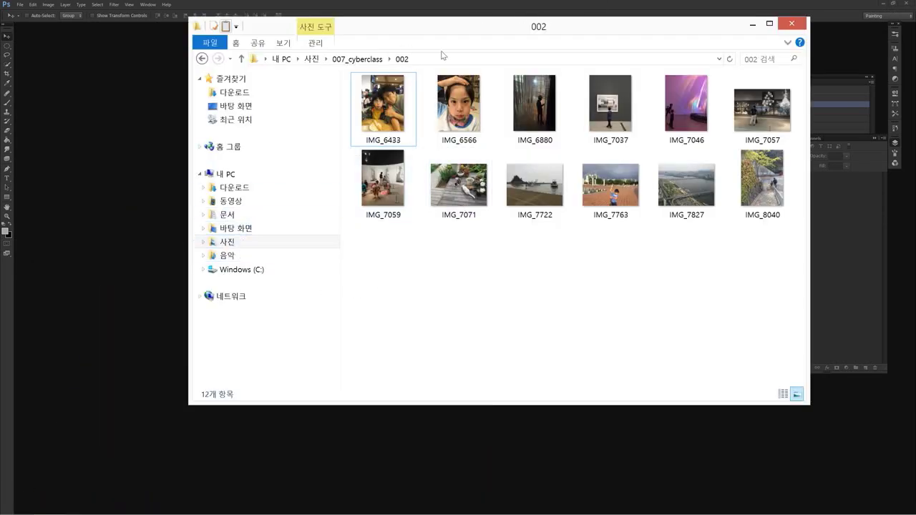
pyautogui.click(361, 59)
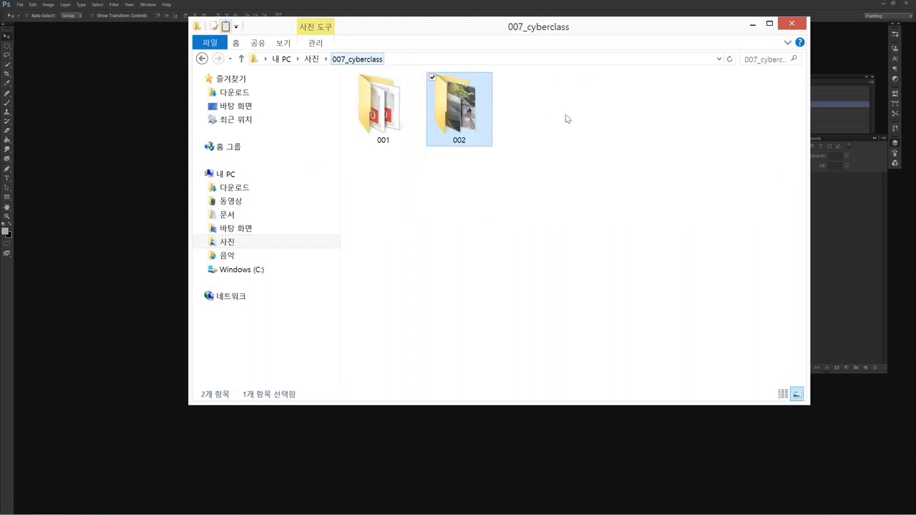
pyautogui.rightClick(542, 178)
pyautogui.click(511, 186)
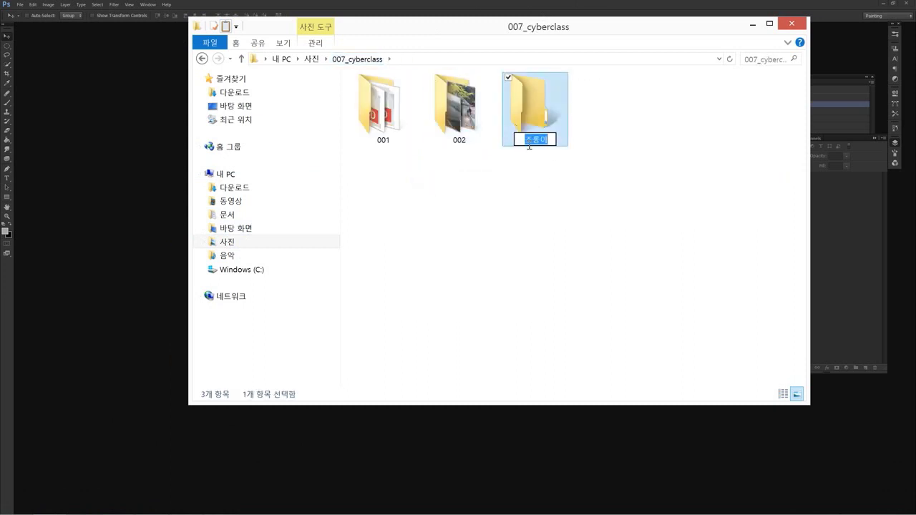
pyautogui.press('Return')
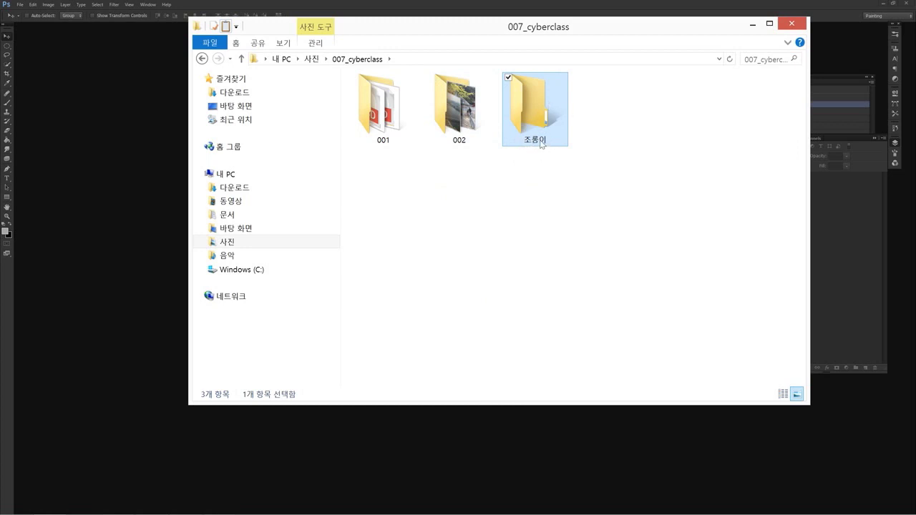
pyautogui.click(537, 140)
pyautogui.write('003')
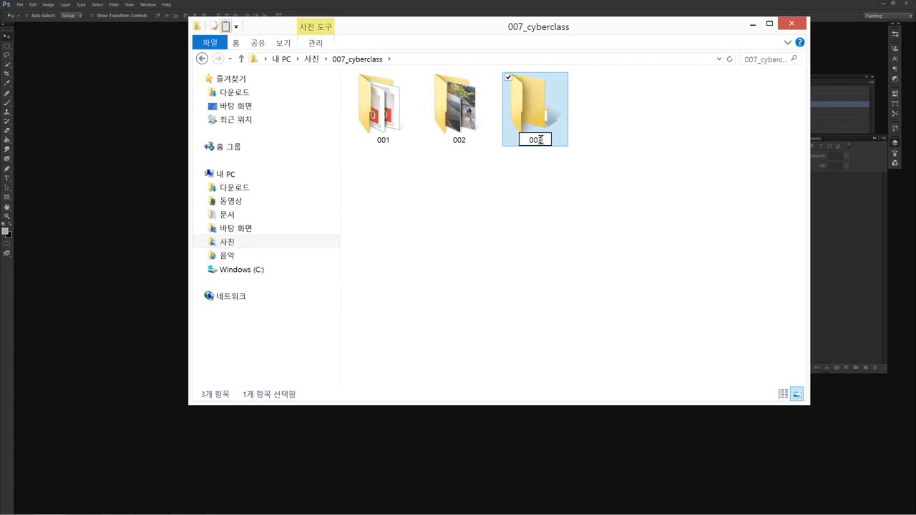
pyautogui.press('Return')
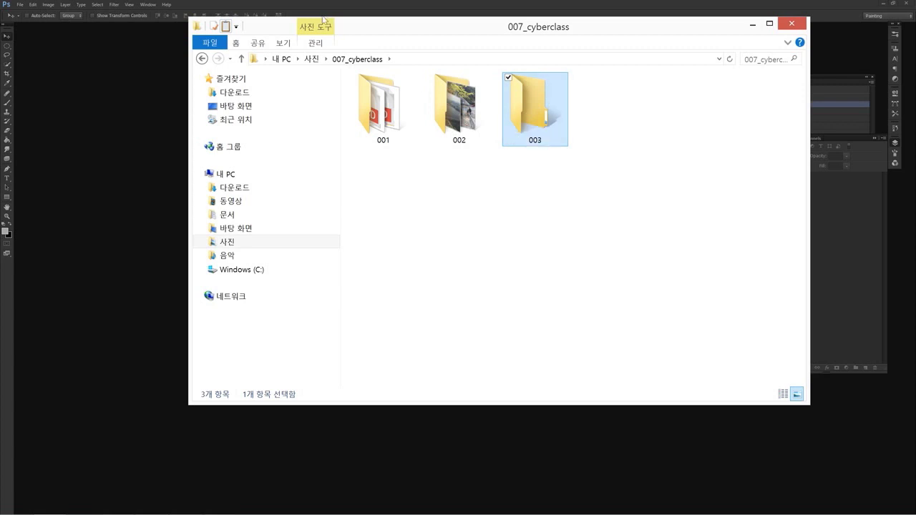
# - View the contents of the 002 and 003 folders in File Explorer and return to Photoshop
pyautogui.doubleClick(475, 125)
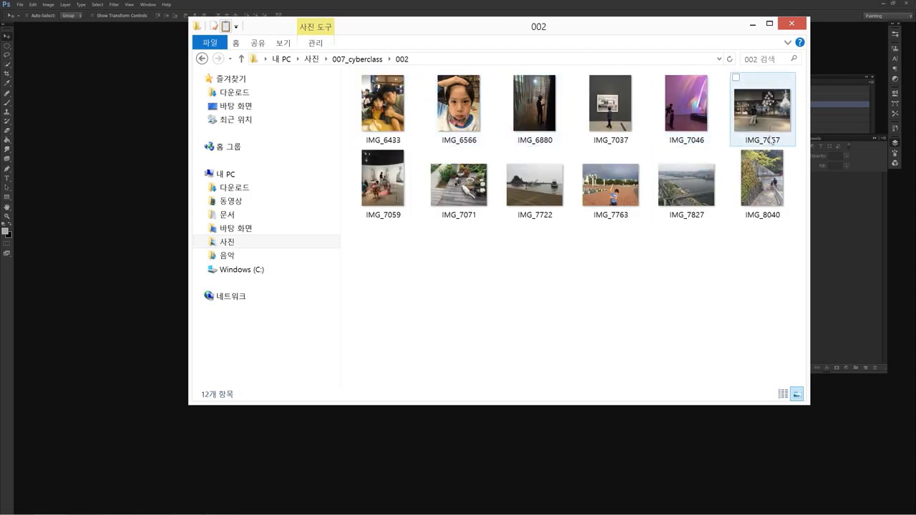
pyautogui.click(382, 61)
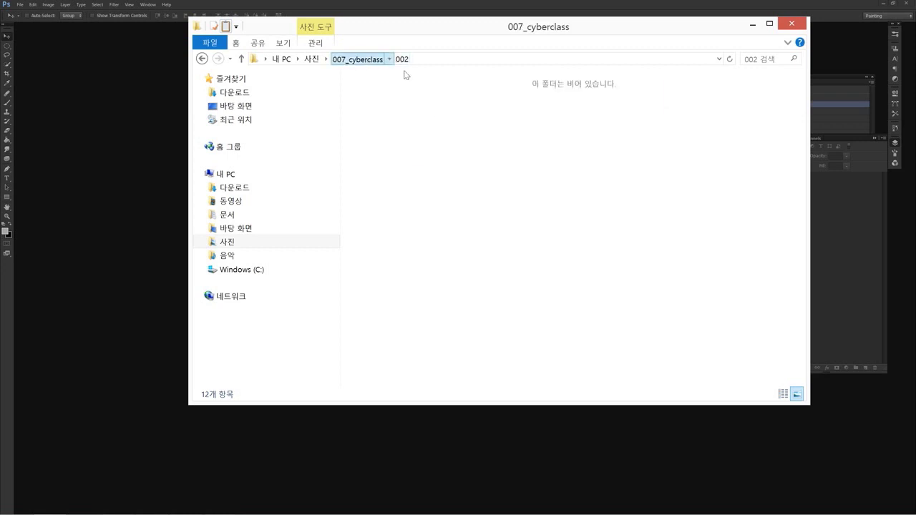
pyautogui.doubleClick(535, 122)
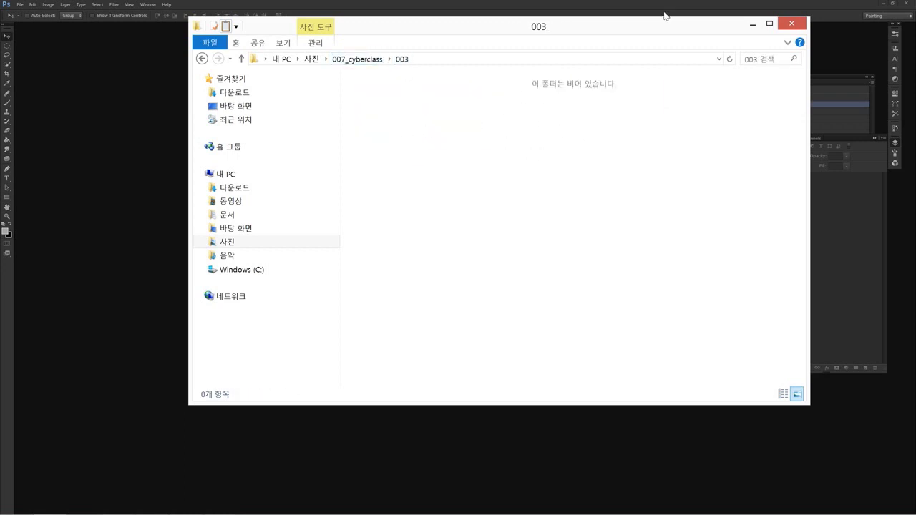
pyautogui.click(752, 25)
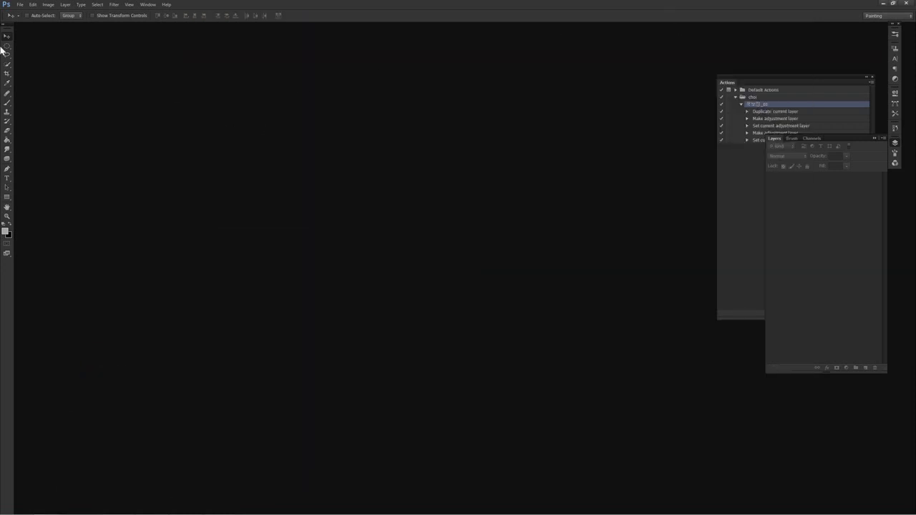
# - Start a Batch with the choi set, the 색보정_01 action and the 007_cyberclass\002 folder as source
pyautogui.click(20, 5)
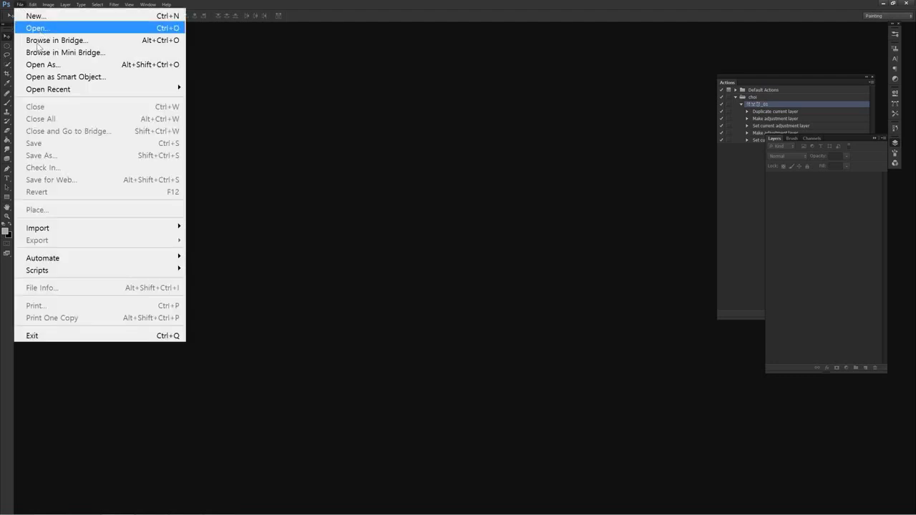
pyautogui.moveTo(139, 258)
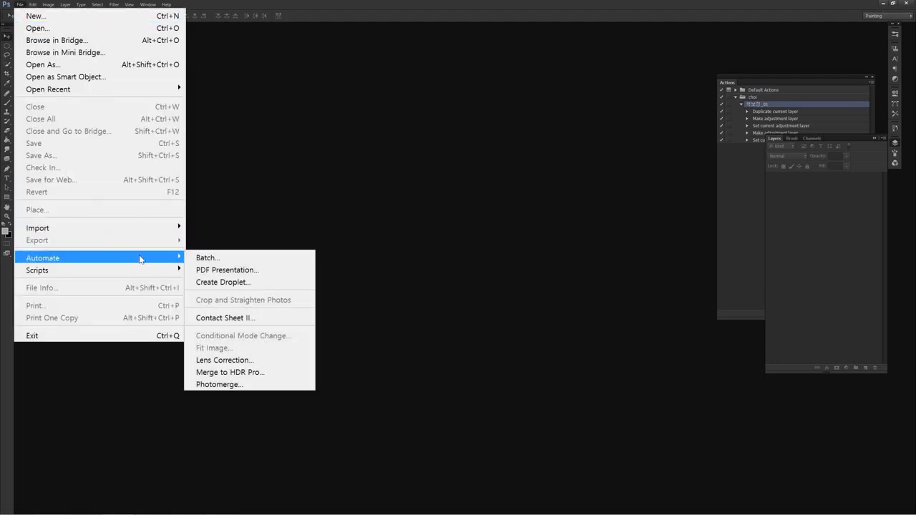
pyautogui.click(221, 258)
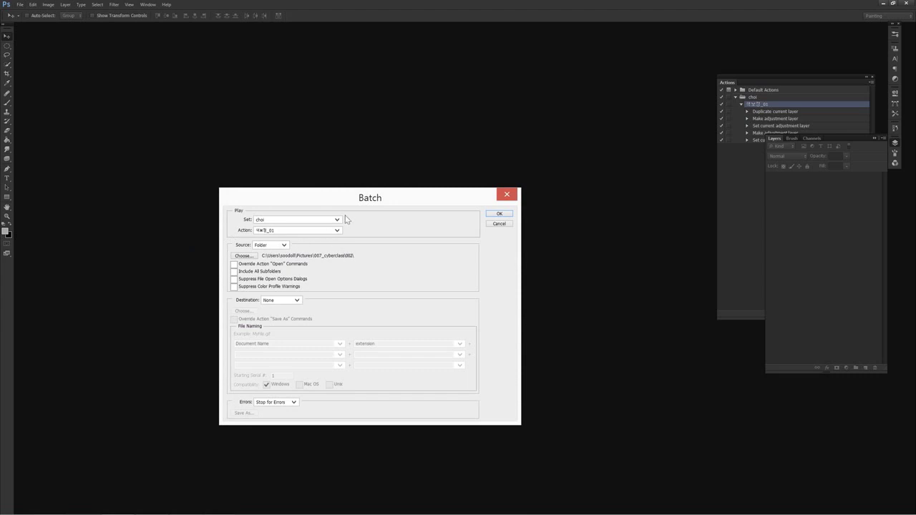
pyautogui.click(336, 221)
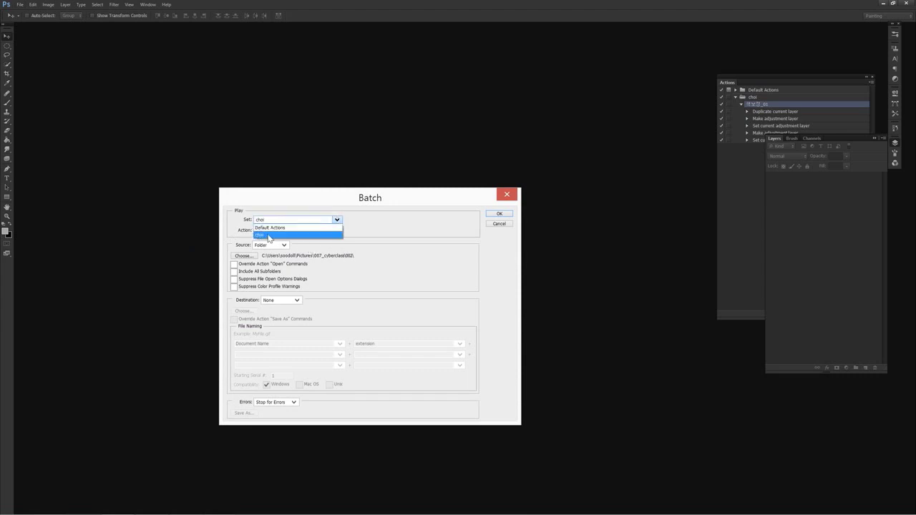
pyautogui.click(269, 236)
pyautogui.click(335, 230)
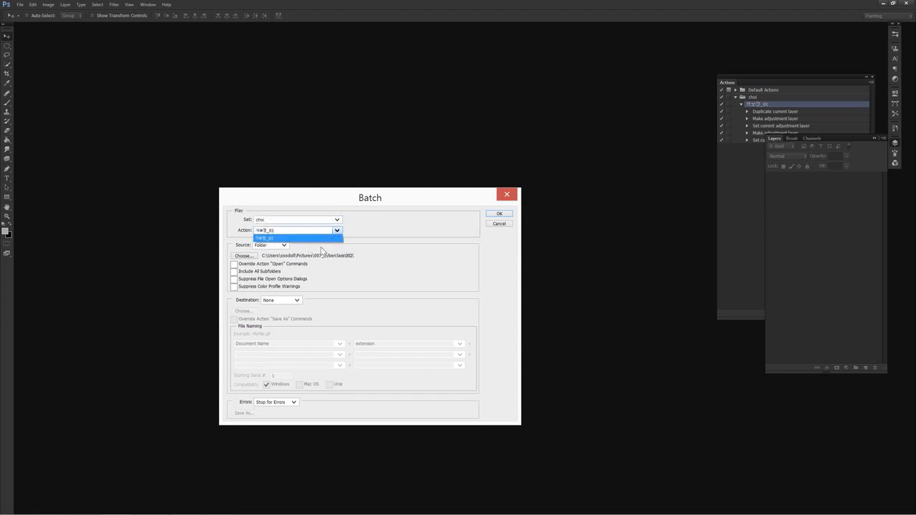
pyautogui.click(304, 238)
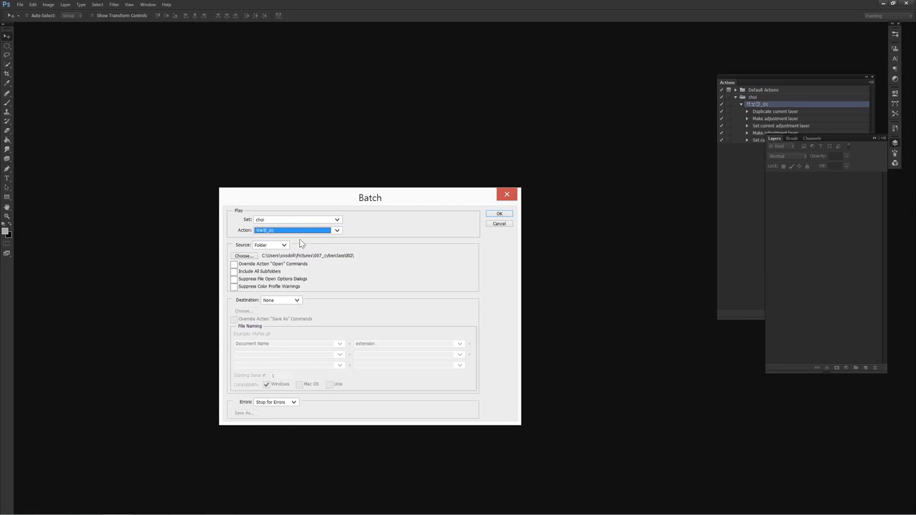
pyautogui.click(244, 255)
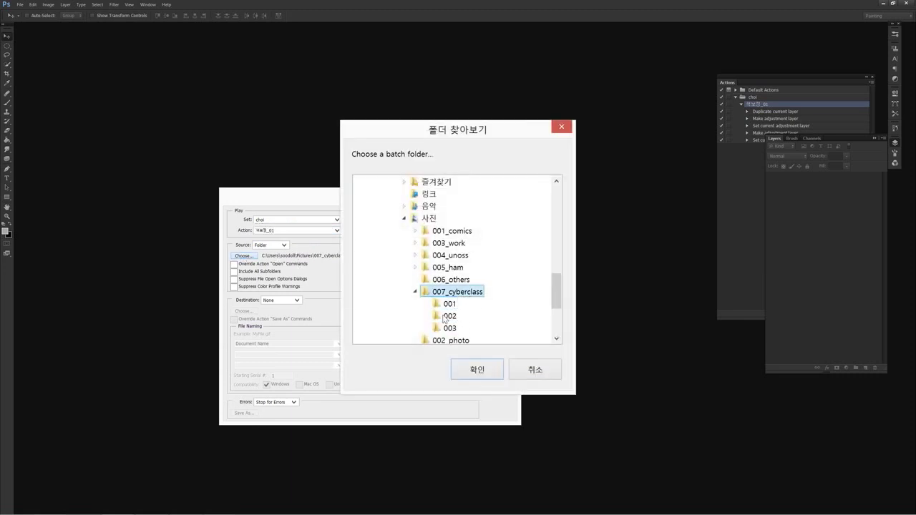
pyautogui.click(481, 374)
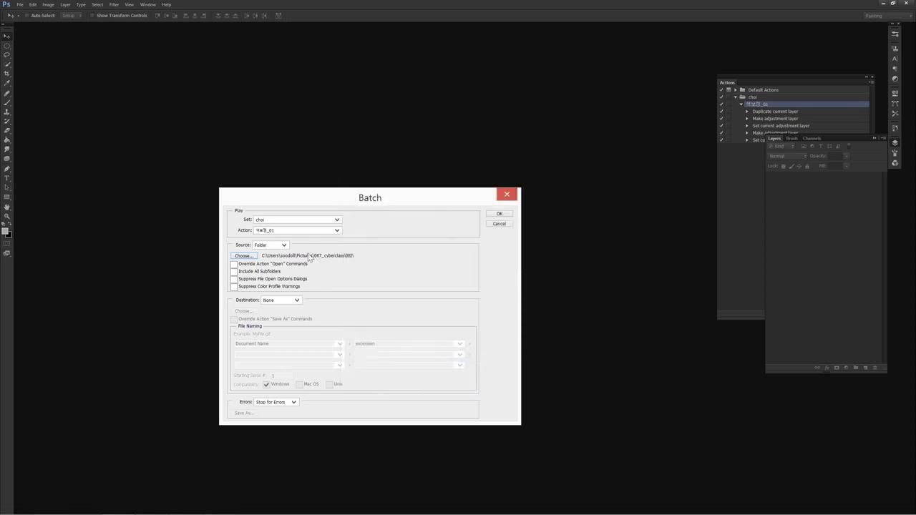
# - Set the batch destination to the 003 folder inside 007_cyberclass and run the batch
pyautogui.click(295, 301)
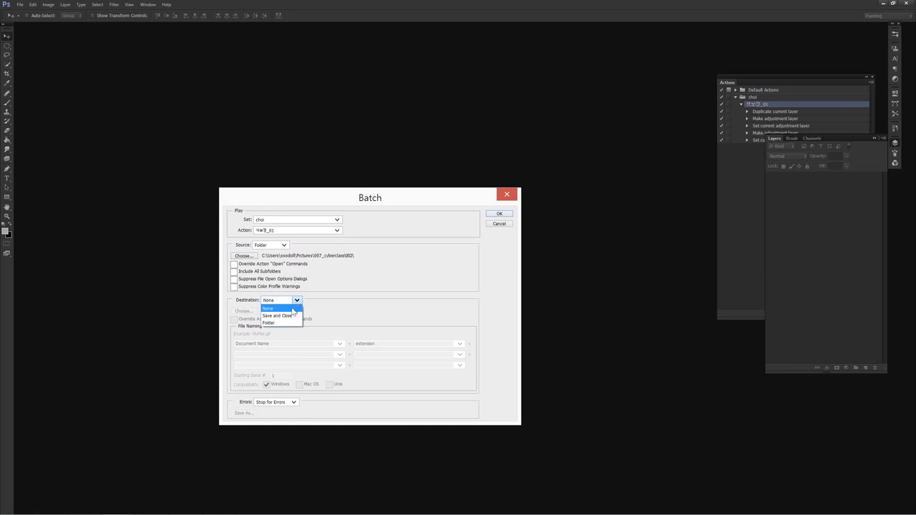
pyautogui.click(285, 323)
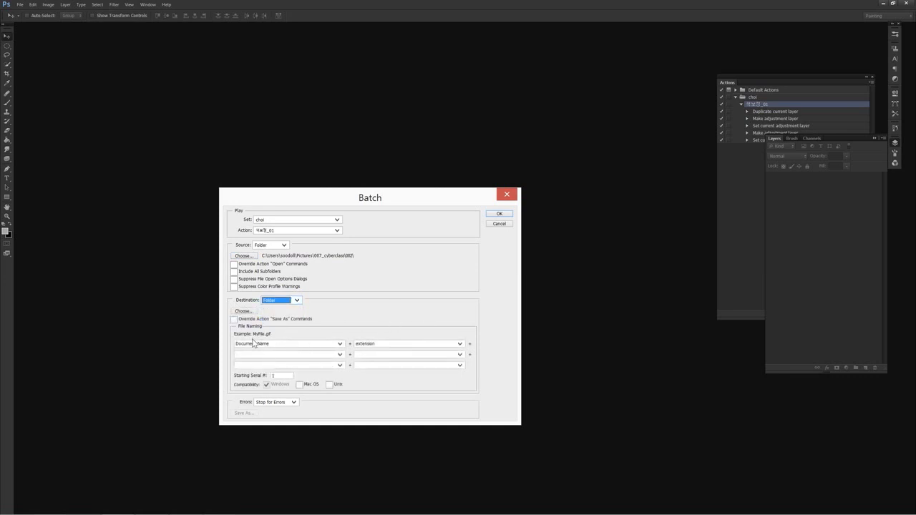
pyautogui.click(244, 311)
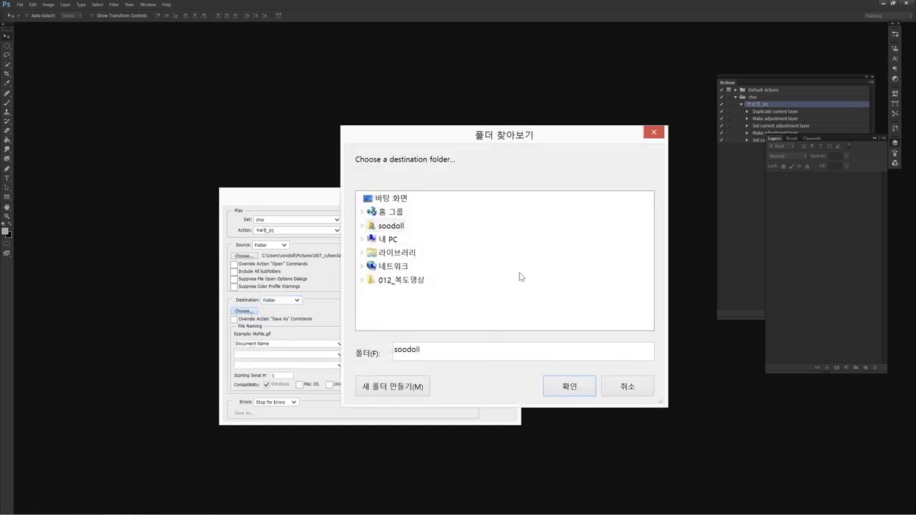
pyautogui.click(384, 242)
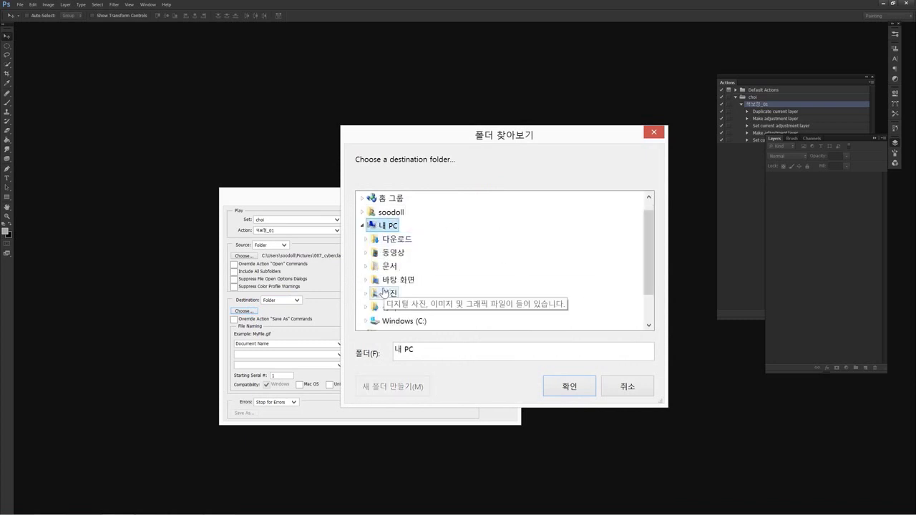
pyautogui.click(386, 288)
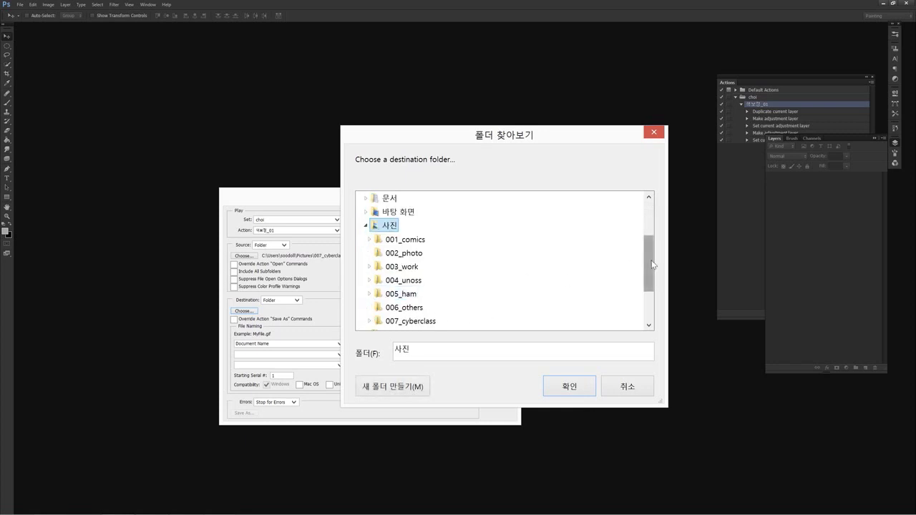
pyautogui.scroll(-2, 632, 283)
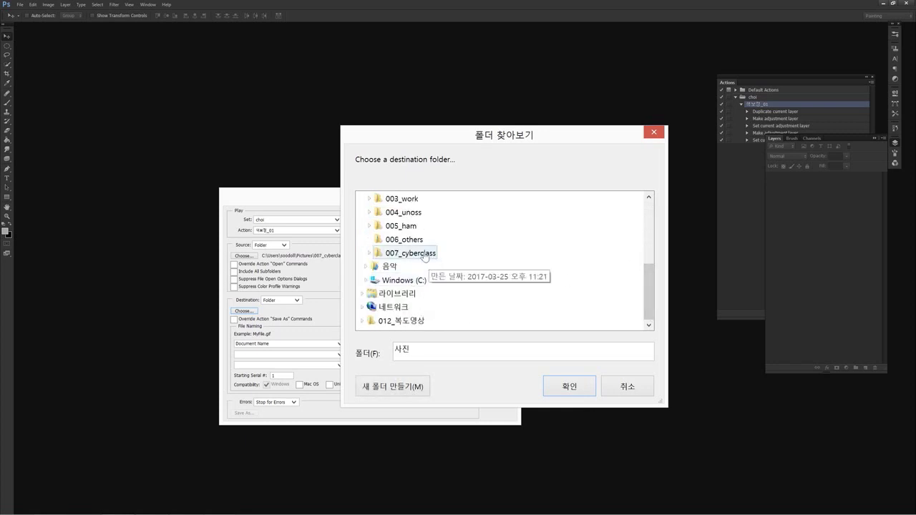
pyautogui.click(408, 254)
pyautogui.click(392, 299)
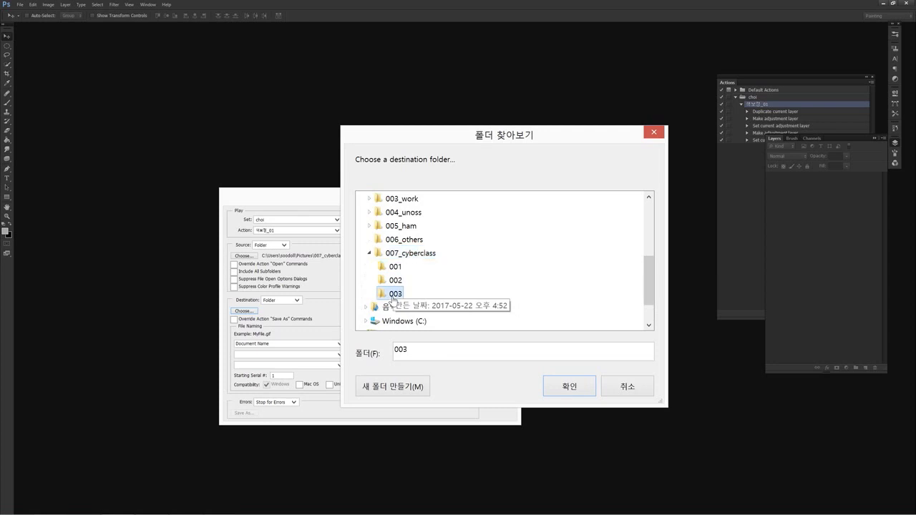
pyautogui.click(574, 387)
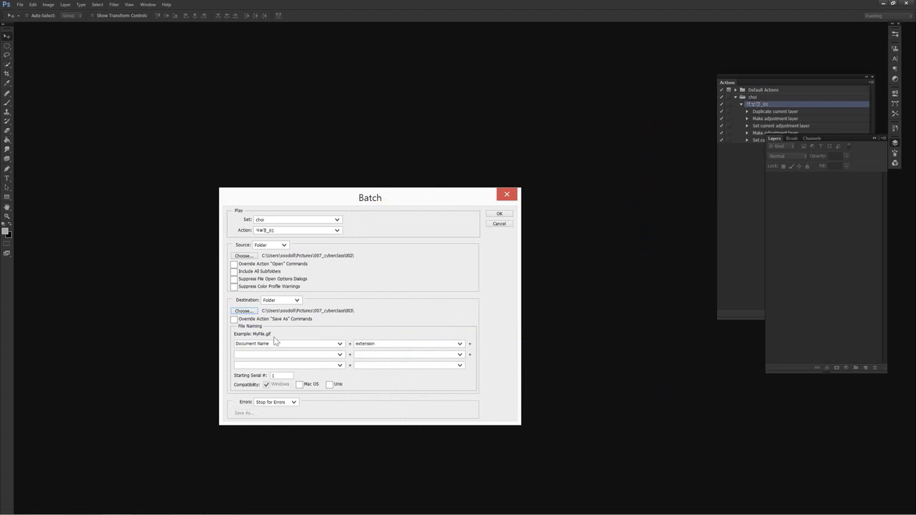
pyautogui.click(502, 215)
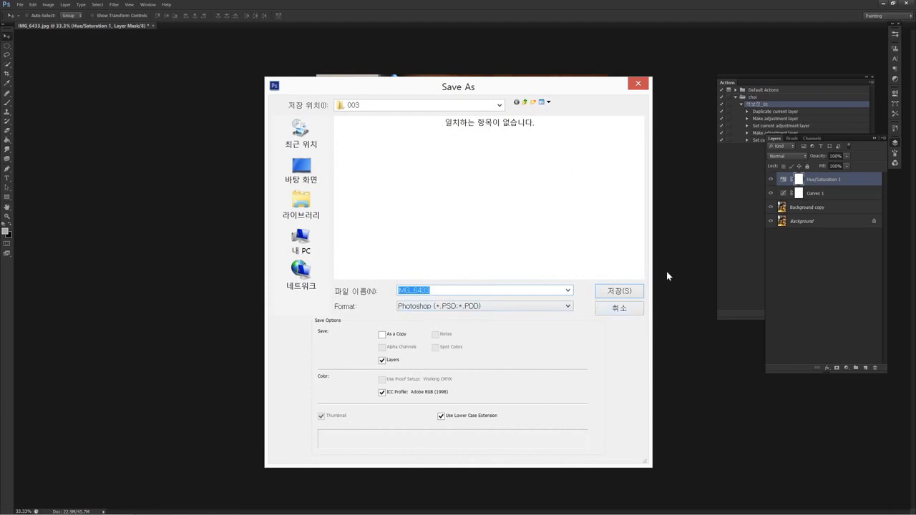
# - Save each batch-processed photo, from IMG_6433 through IMG_8040, as a Photoshop PSD in the 003 folder with Maximize Compatibility on
pyautogui.click(620, 293)
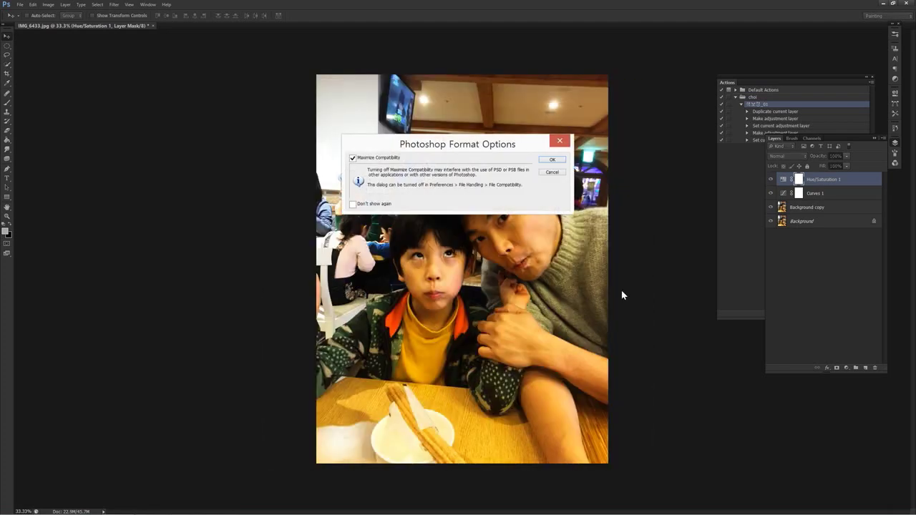
pyautogui.press('Return')
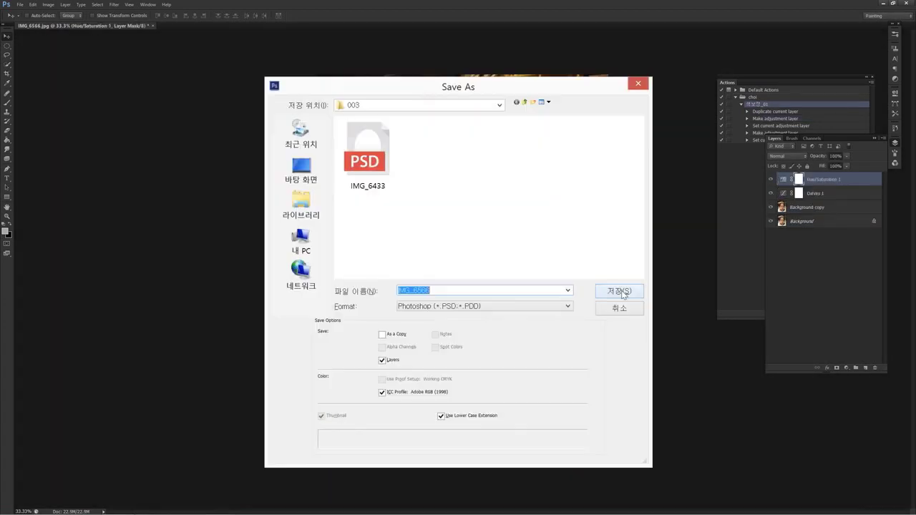
pyautogui.click(620, 292)
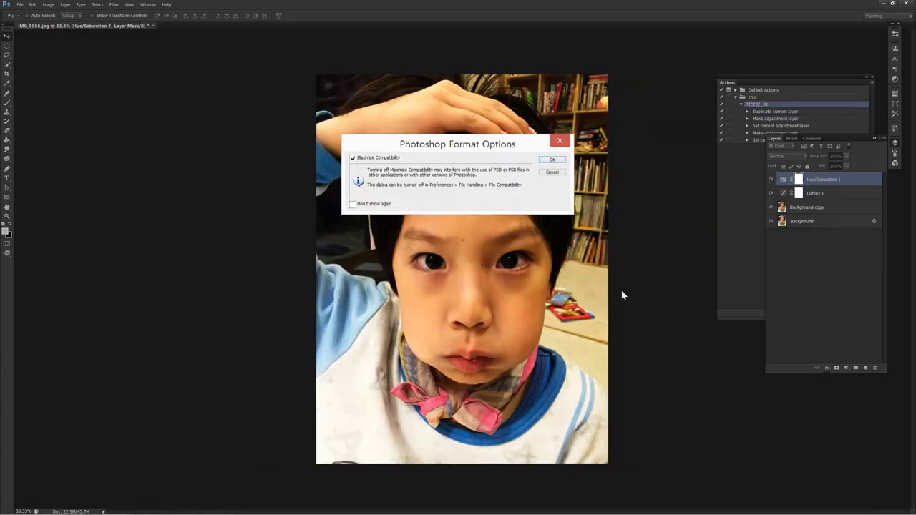
pyautogui.press('Return')
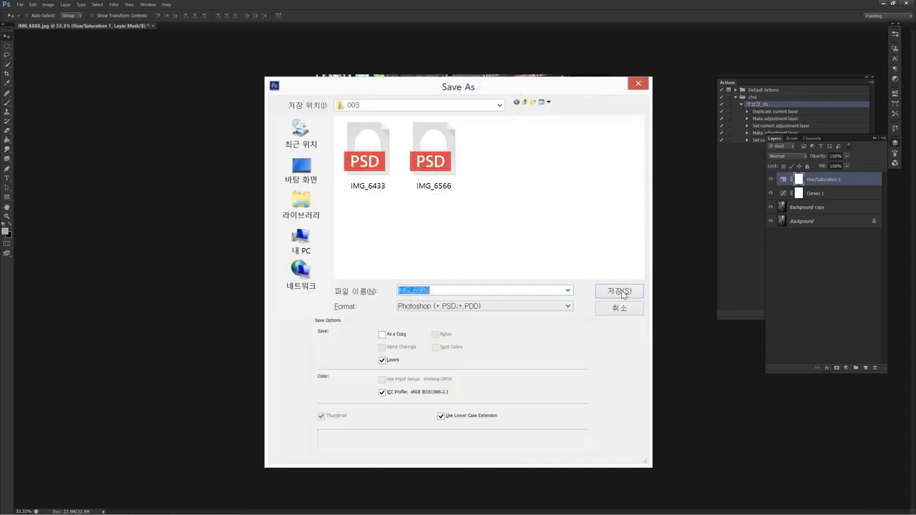
pyautogui.click(620, 291)
pyautogui.press('Return')
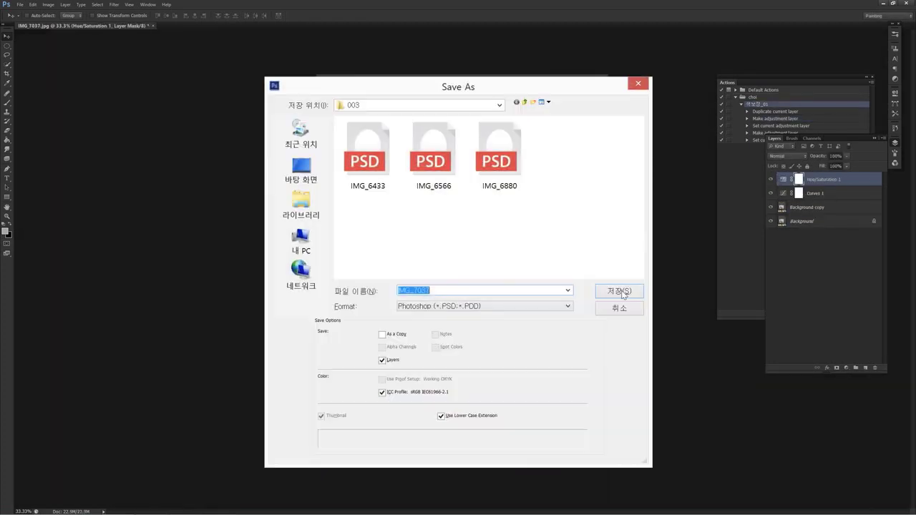
pyautogui.click(621, 292)
pyautogui.press('Return')
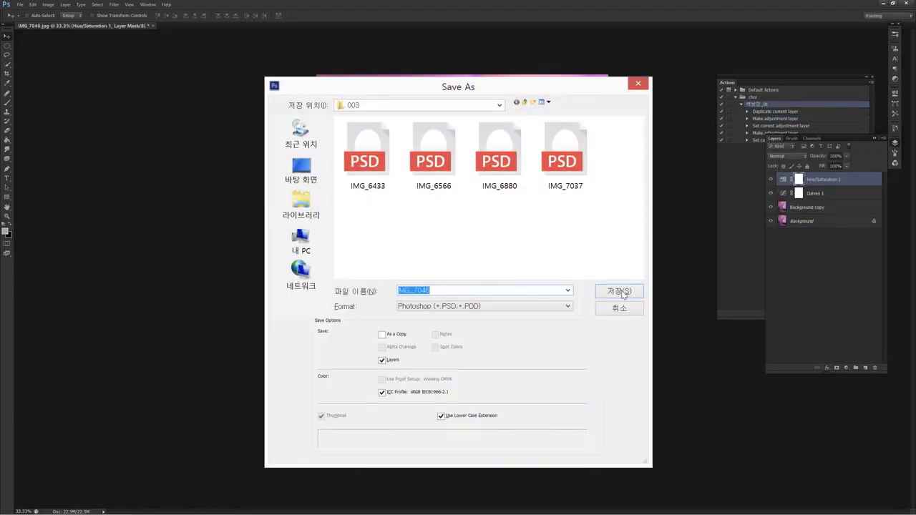
pyautogui.click(621, 291)
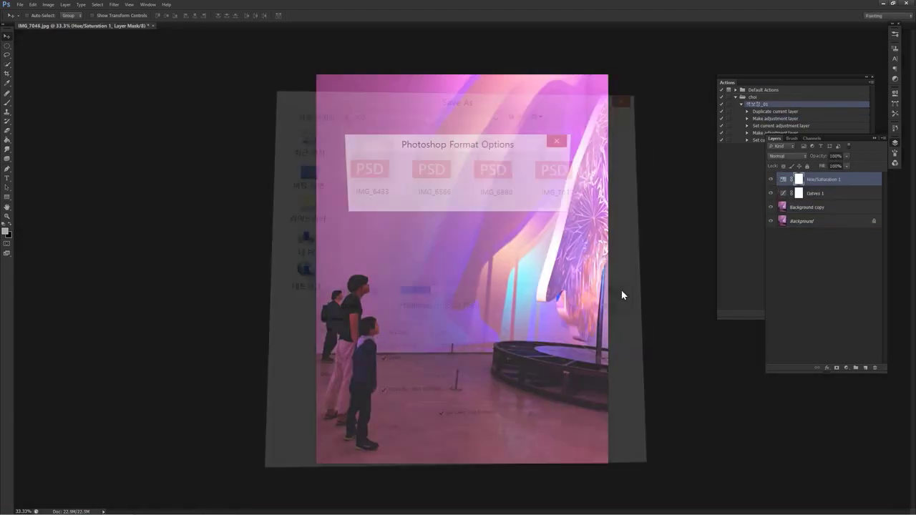
pyautogui.press('Return')
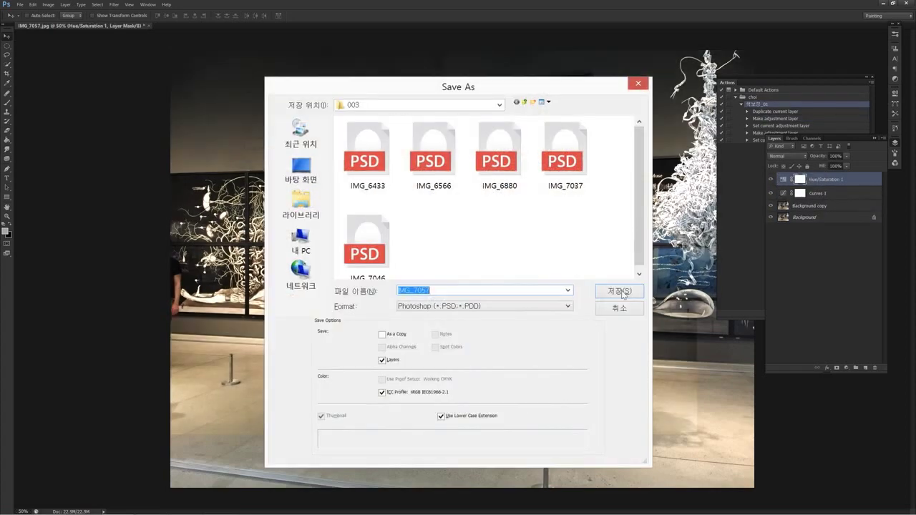
pyautogui.click(621, 291)
pyautogui.press('Return')
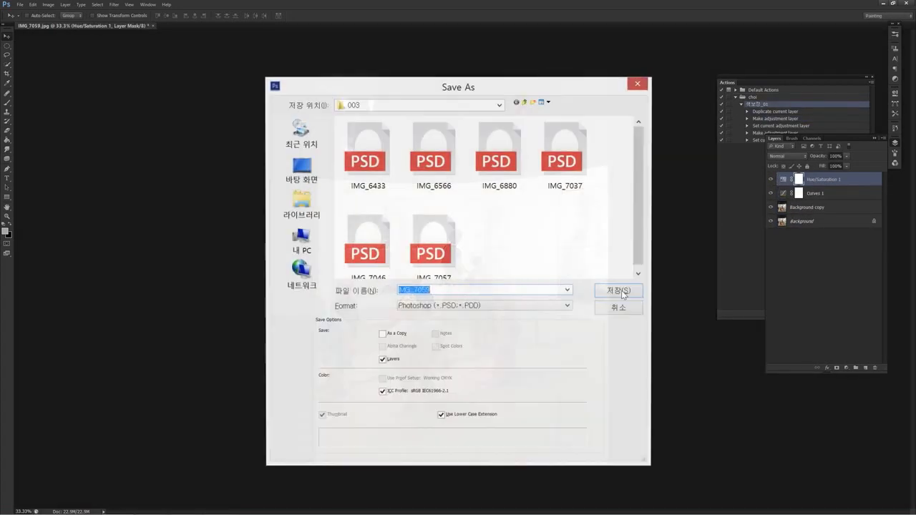
pyautogui.click(621, 291)
pyautogui.press('Return')
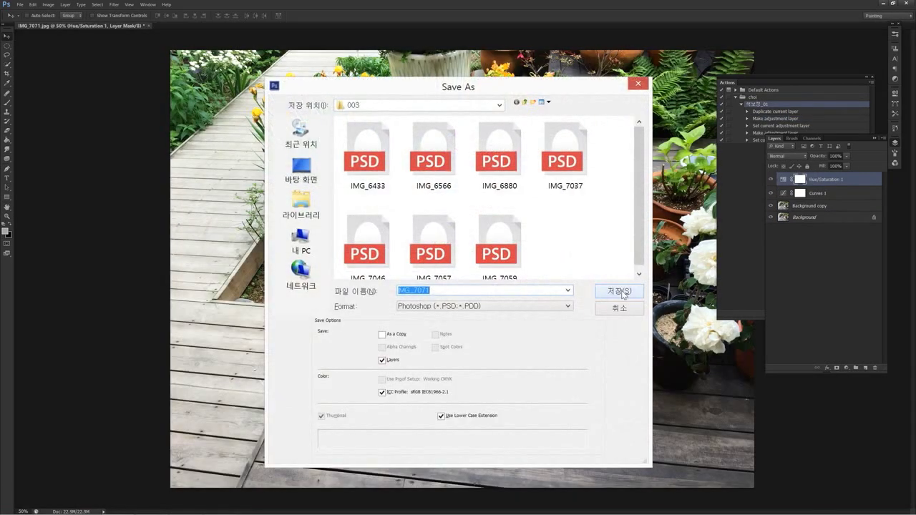
pyautogui.click(621, 292)
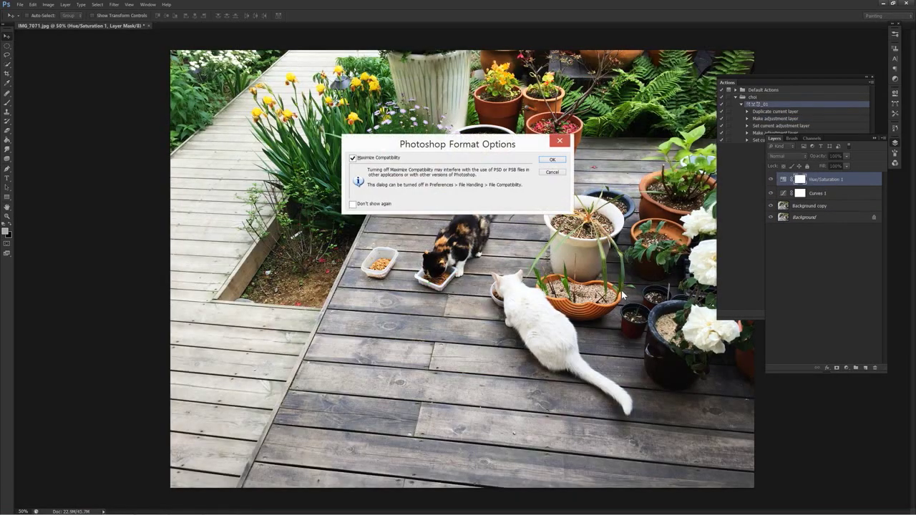
pyautogui.press('Return')
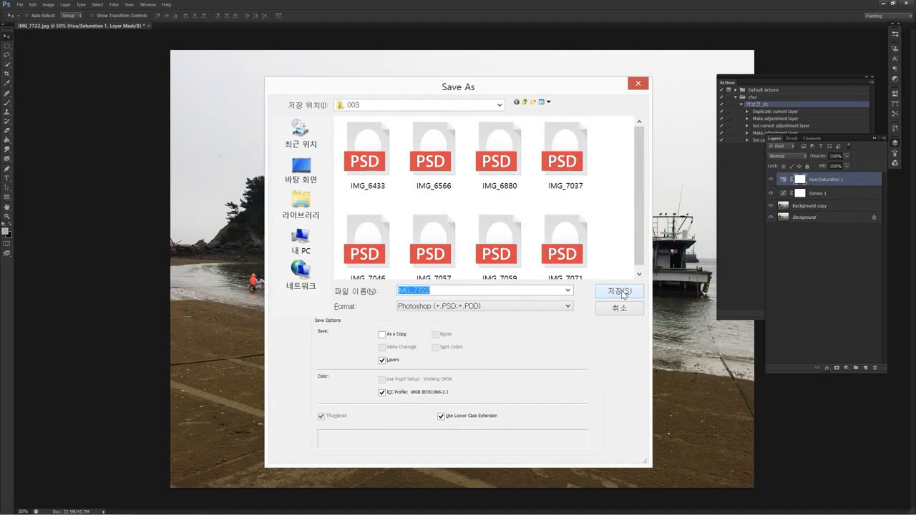
pyautogui.click(621, 291)
pyautogui.press('Return')
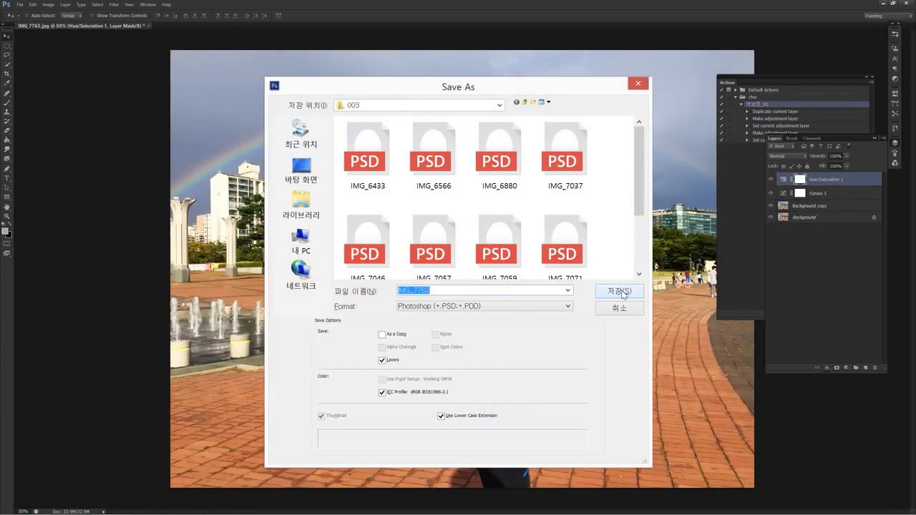
pyautogui.click(619, 291)
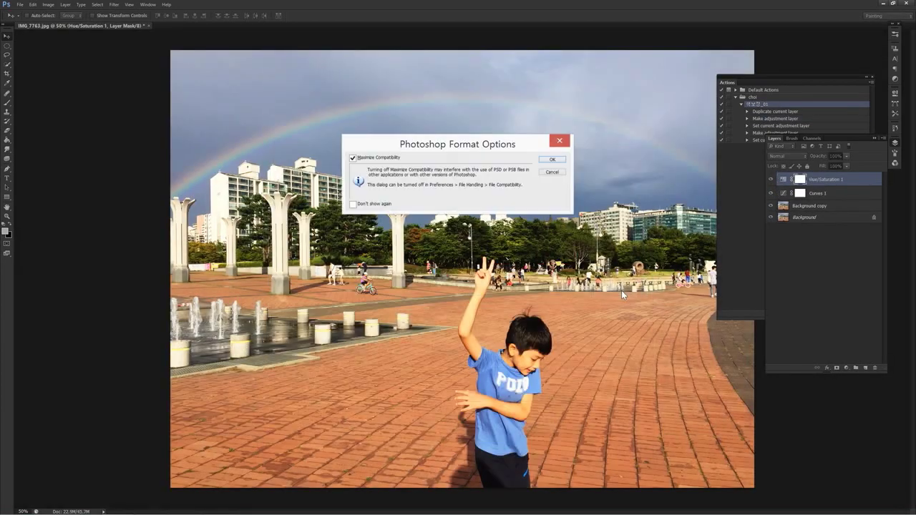
pyautogui.press('Return')
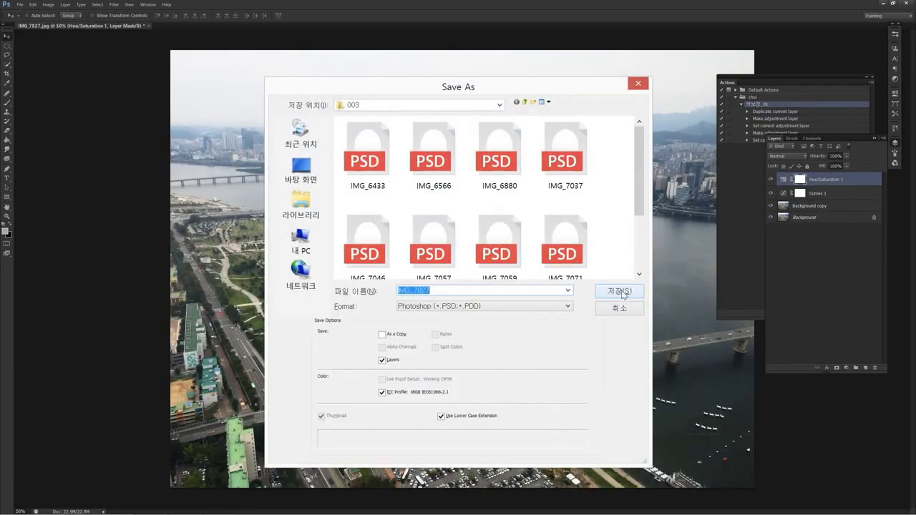
pyautogui.click(621, 291)
pyautogui.press('Return')
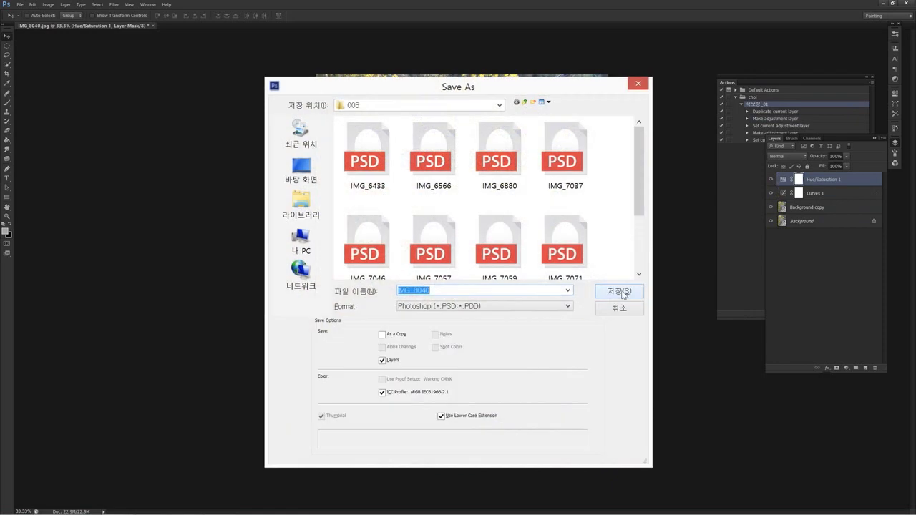
pyautogui.click(621, 291)
pyautogui.press('Return')
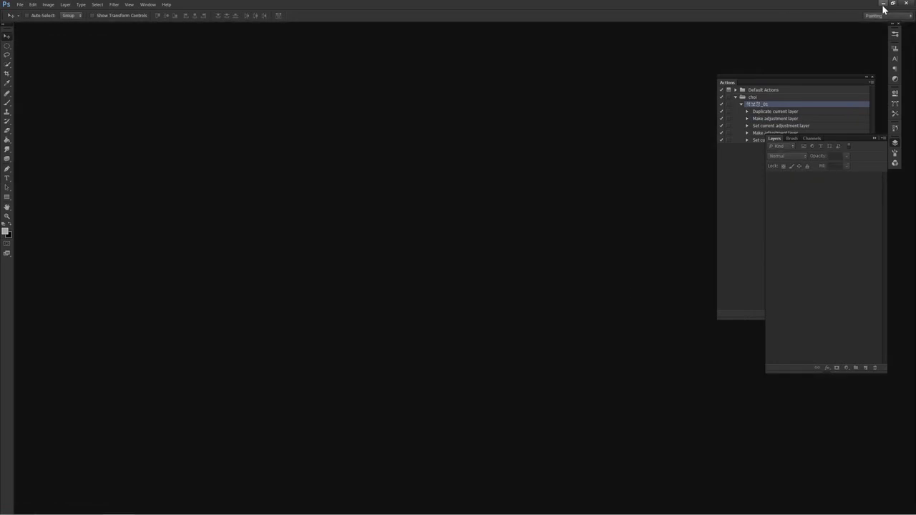
# - Switch to File Explorer and compare the saved PSD files in folder 003 with the original photos in folder 002
pyautogui.moveTo(211, 513)
pyautogui.click(61, 508)
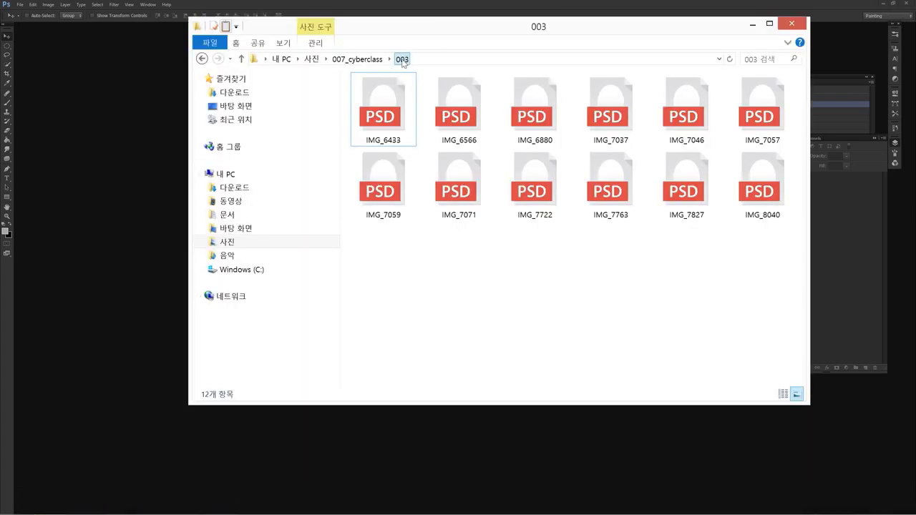
pyautogui.click(382, 107)
pyautogui.click(536, 113)
pyautogui.press('Right')
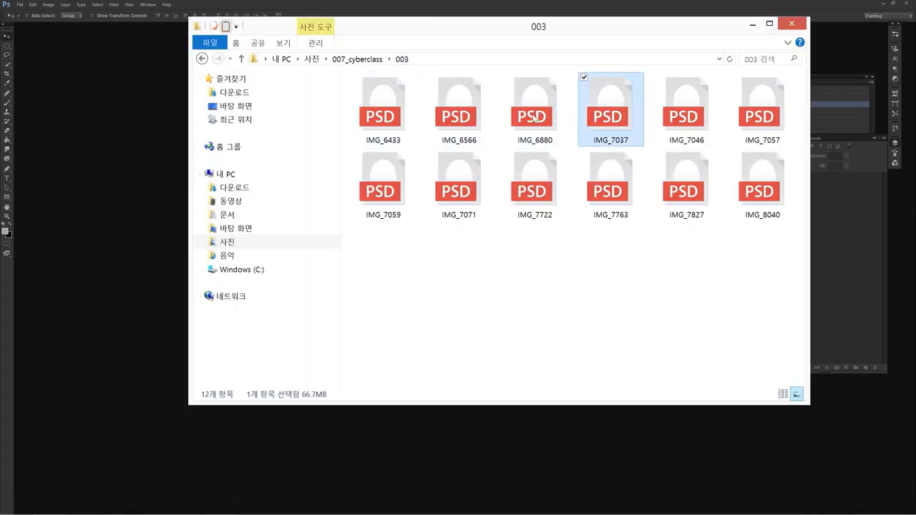
pyautogui.click(357, 59)
pyautogui.doubleClick(452, 117)
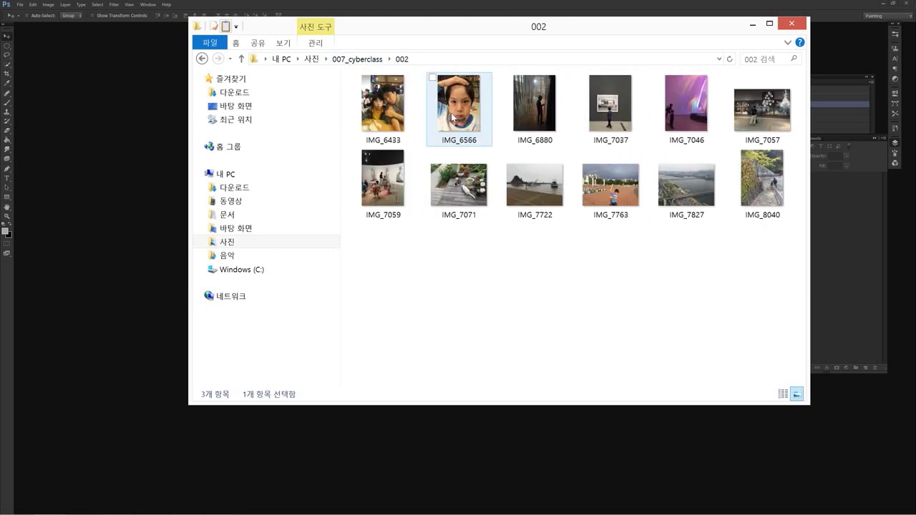
pyautogui.click(534, 107)
pyautogui.click(608, 119)
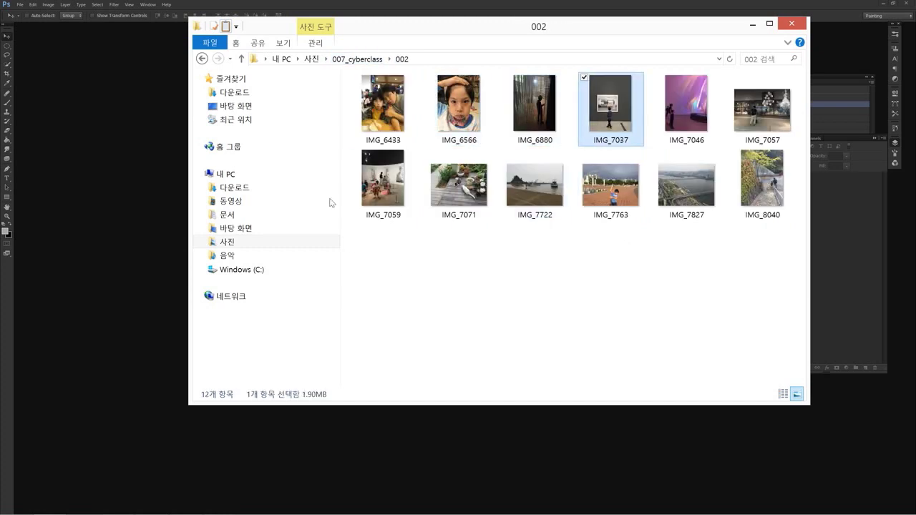
pyautogui.click(402, 59)
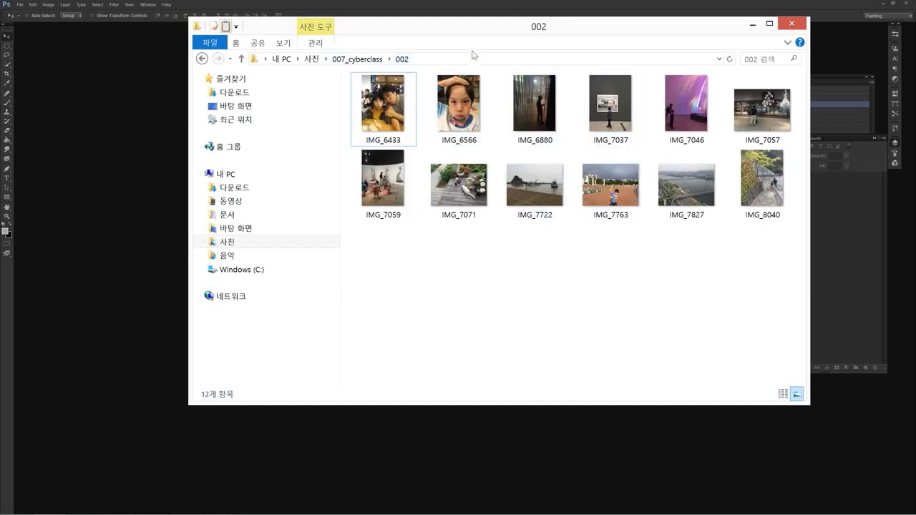
# - Open IMG_6880.psd from the 003 folder in Photoshop, select its Background copy layer to check the layers, and close the file
pyautogui.click(361, 61)
pyautogui.doubleClick(536, 111)
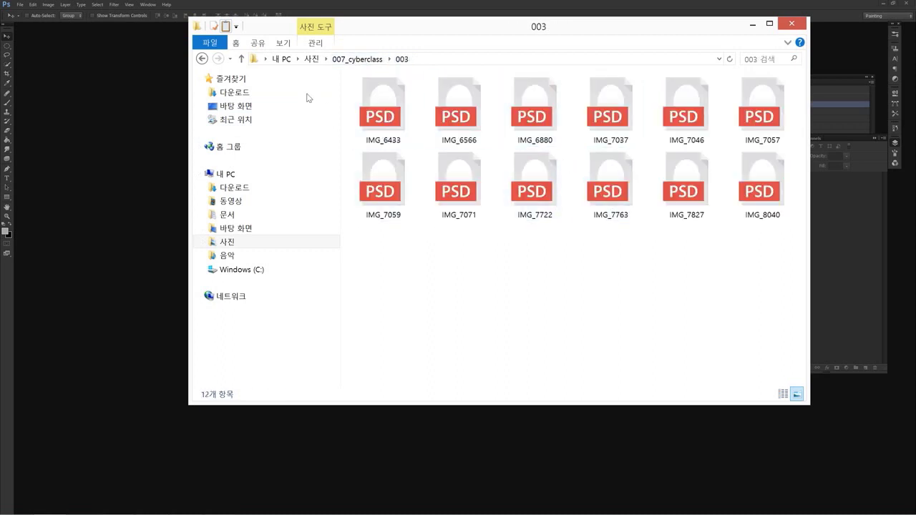
pyautogui.moveTo(528, 127); pyautogui.dragTo(127, 291)
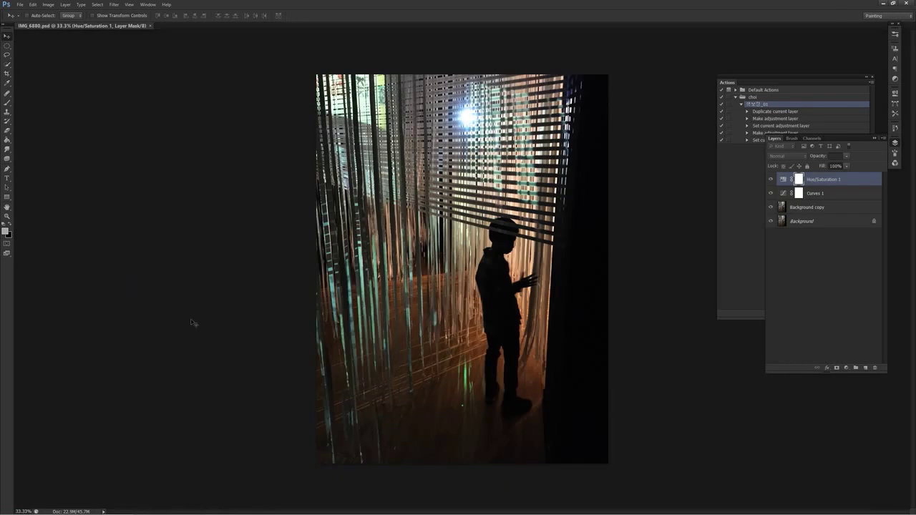
pyautogui.click(799, 210)
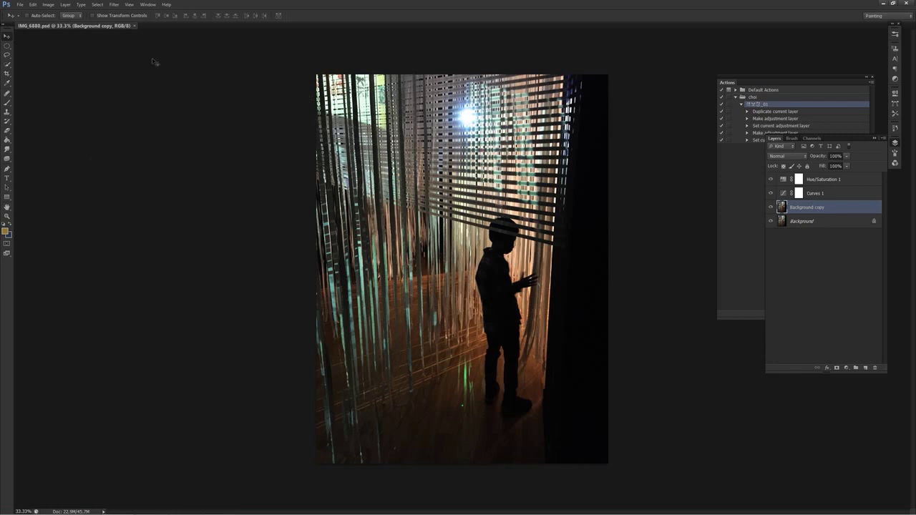
pyautogui.click(134, 26)
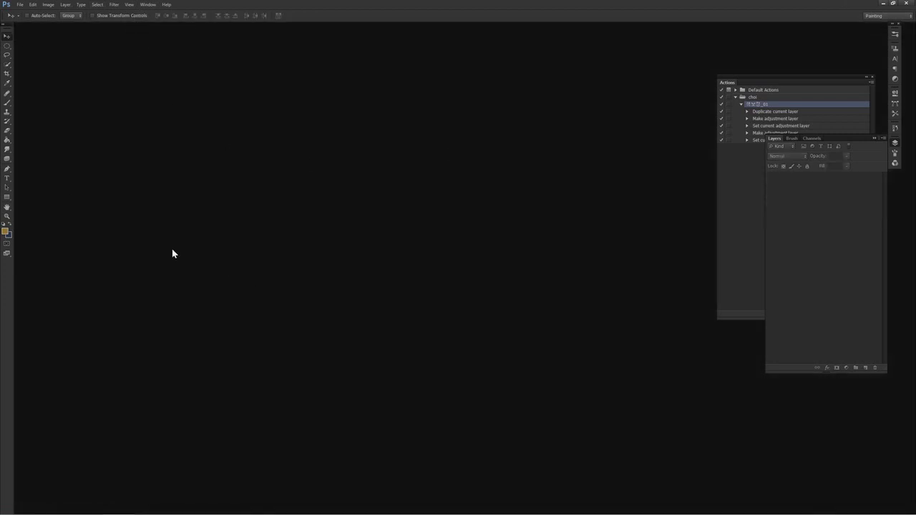
# - Create a droplet from the choi set's 색보정_01 action, saved on the desktop as adjustment, with the destination None
pyautogui.click(21, 4)
pyautogui.moveTo(75, 230)
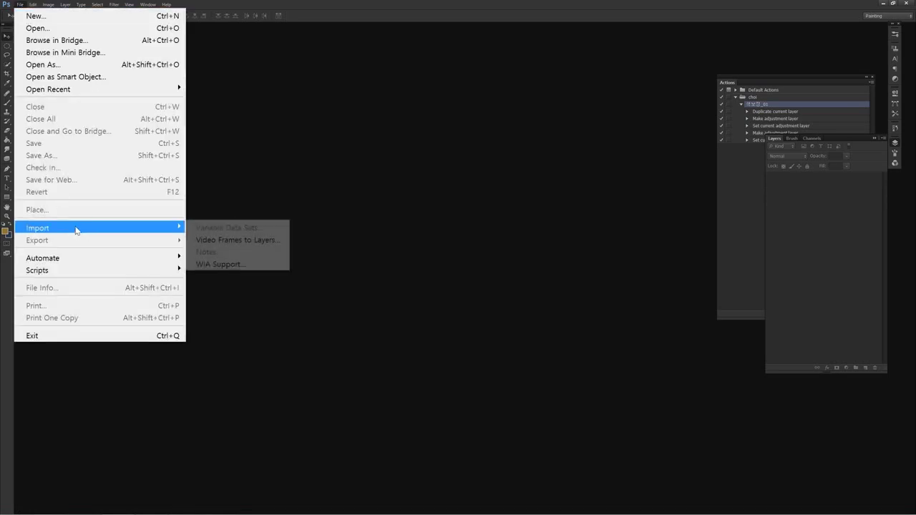
pyautogui.moveTo(86, 260)
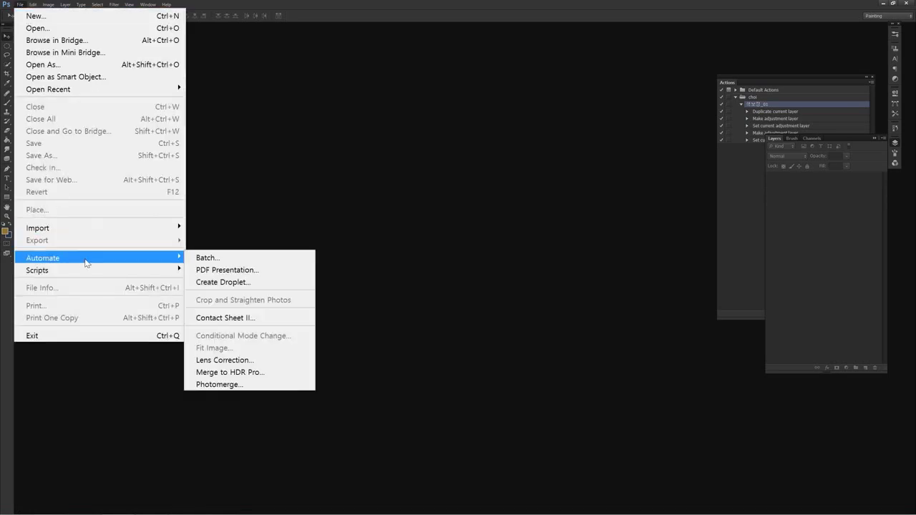
pyautogui.click(246, 285)
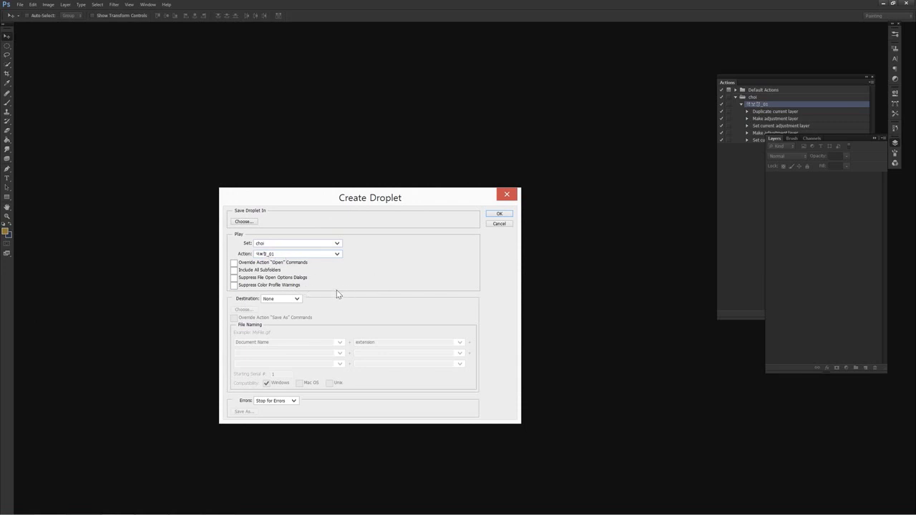
pyautogui.click(245, 221)
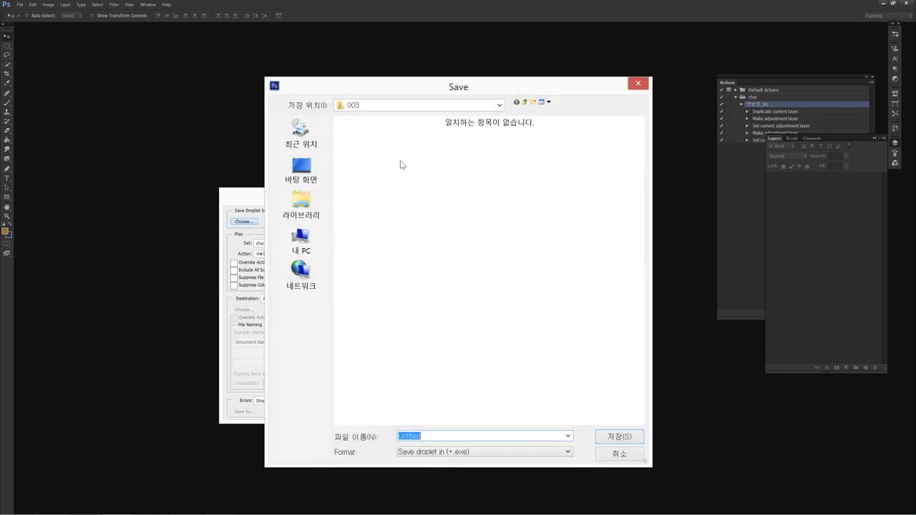
pyautogui.click(312, 176)
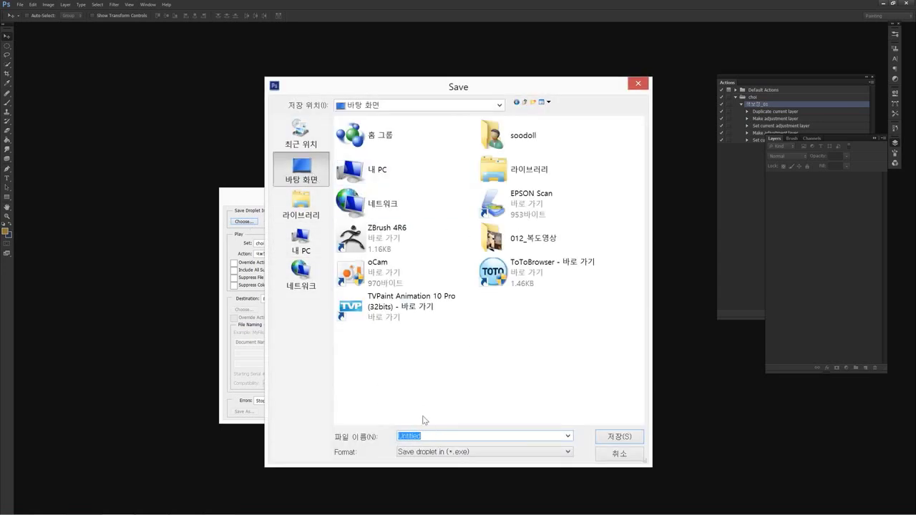
pyautogui.write('co')
pyautogui.press('BackSpace')
pyautogui.press('BackSpace')
pyautogui.press('Return')
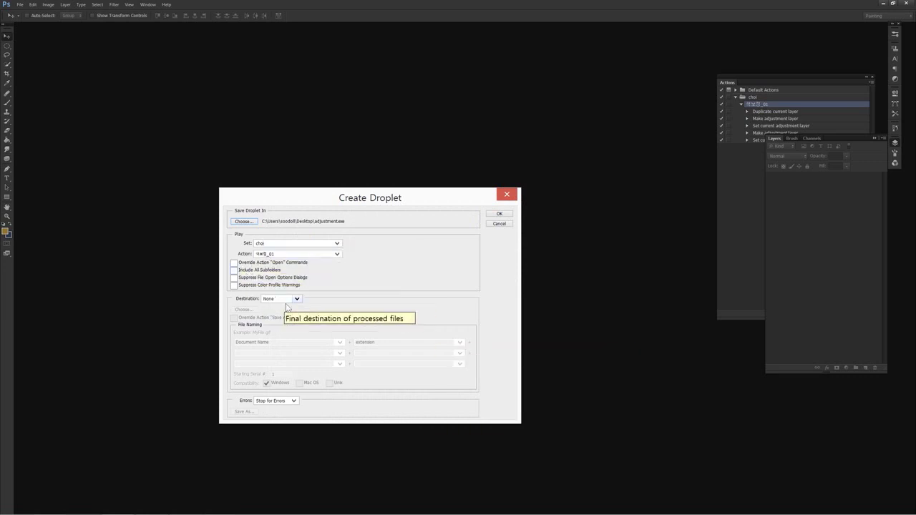
pyautogui.click(501, 214)
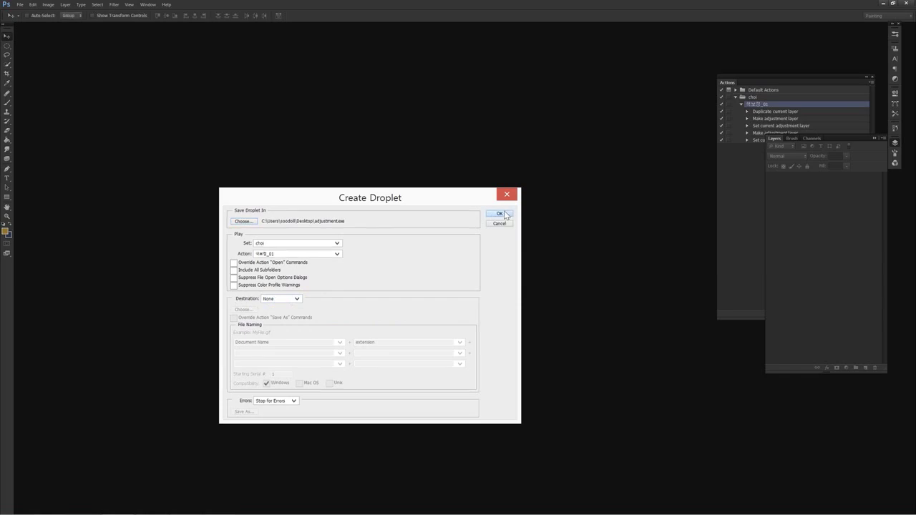
# - Close Photoshop, the 003 folder window and the oCam window to clear the desktop
pyautogui.click(910, 4)
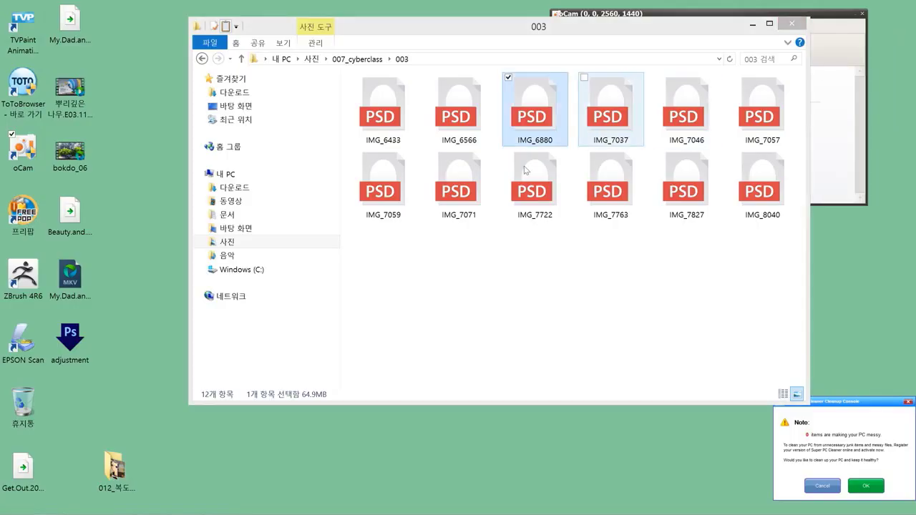
pyautogui.click(801, 26)
pyautogui.click(856, 14)
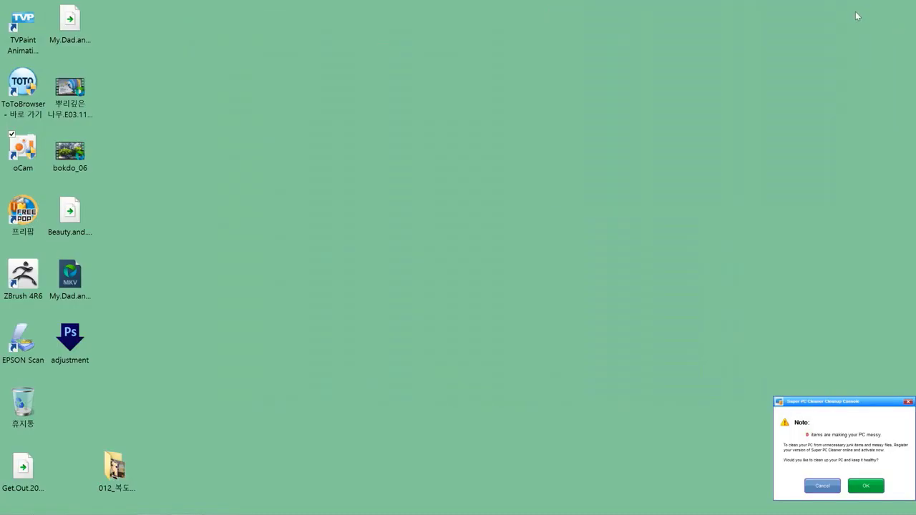
# - Dismiss the PC cleaner notice, try launching the adjustment droplet without any photos, and close Photoshop
pyautogui.click(75, 348)
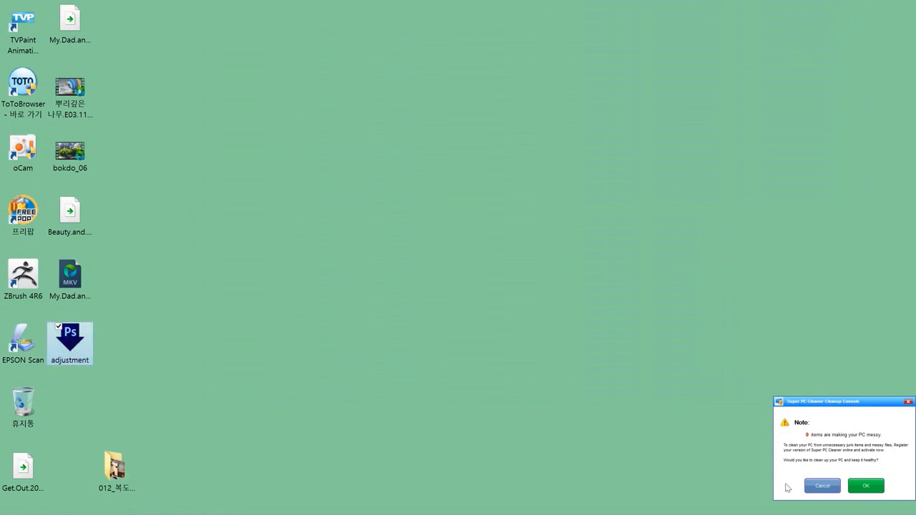
pyautogui.click(823, 487)
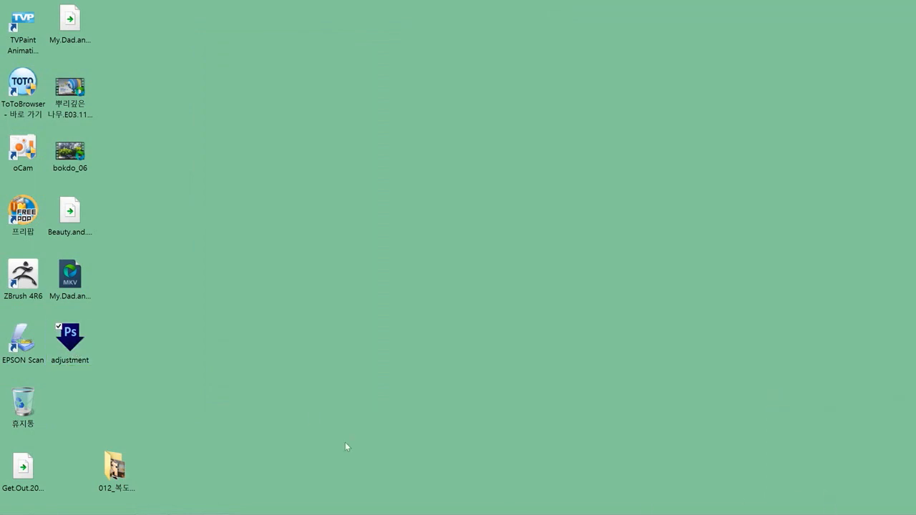
pyautogui.doubleClick(71, 336)
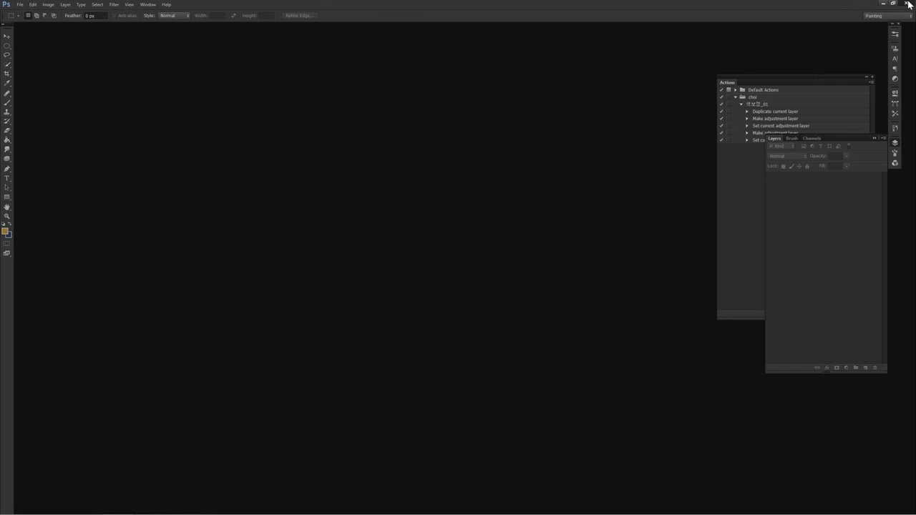
pyautogui.click(905, 3)
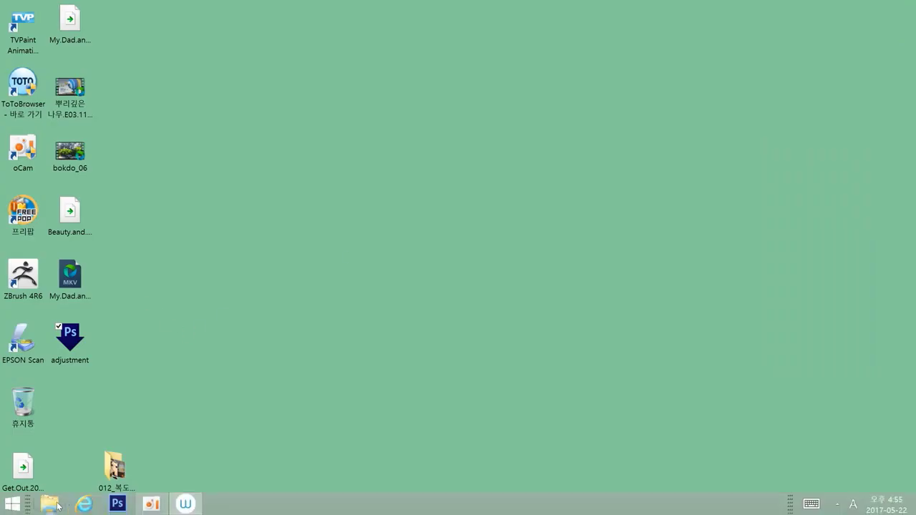
# - In File Explorer, go to the 007_cyberclass folder in Pictures and run the adjustment droplet on its 002 folder
pyautogui.click(50, 506)
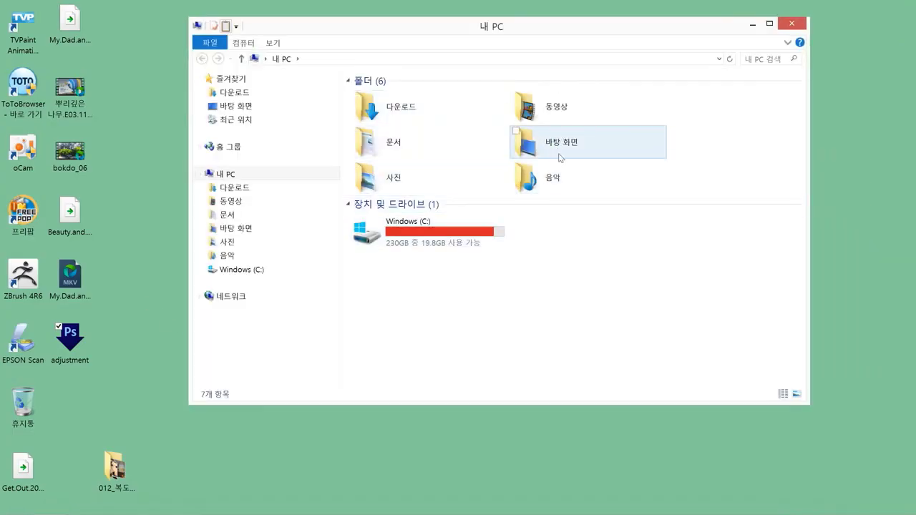
pyautogui.click(395, 175)
pyautogui.doubleClick(395, 175)
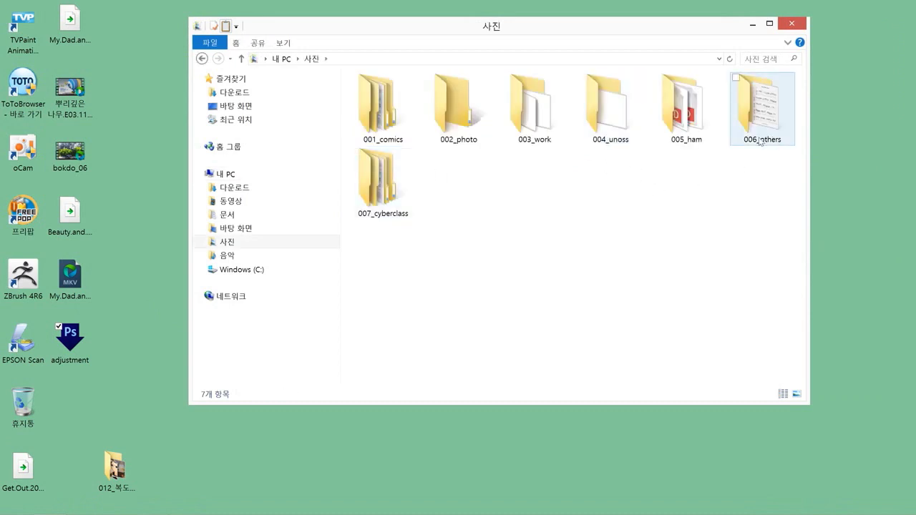
pyautogui.doubleClick(383, 187)
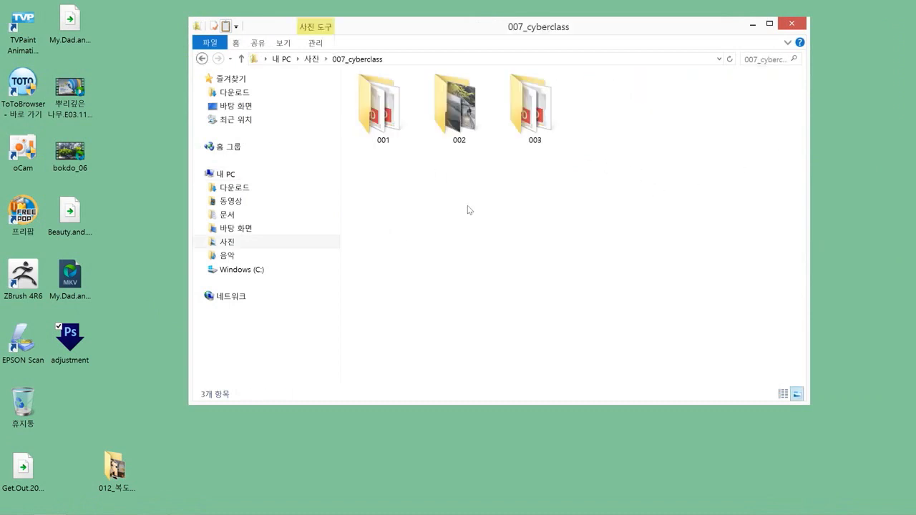
pyautogui.doubleClick(460, 108)
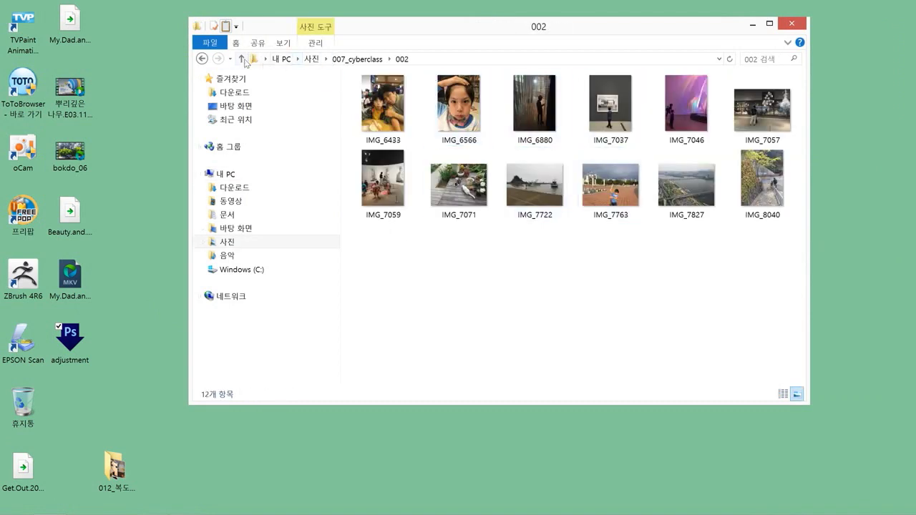
pyautogui.click(241, 59)
pyautogui.moveTo(449, 129); pyautogui.dragTo(63, 334)
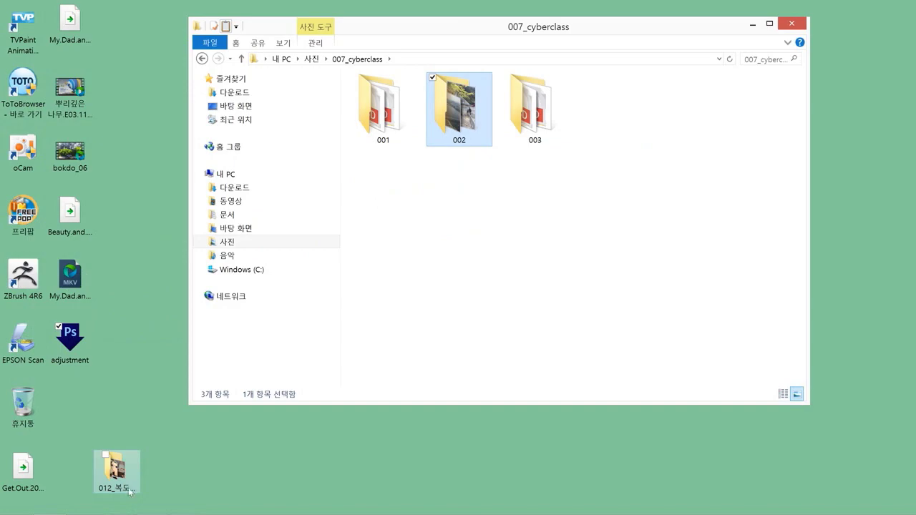
pyautogui.moveTo(162, 512)
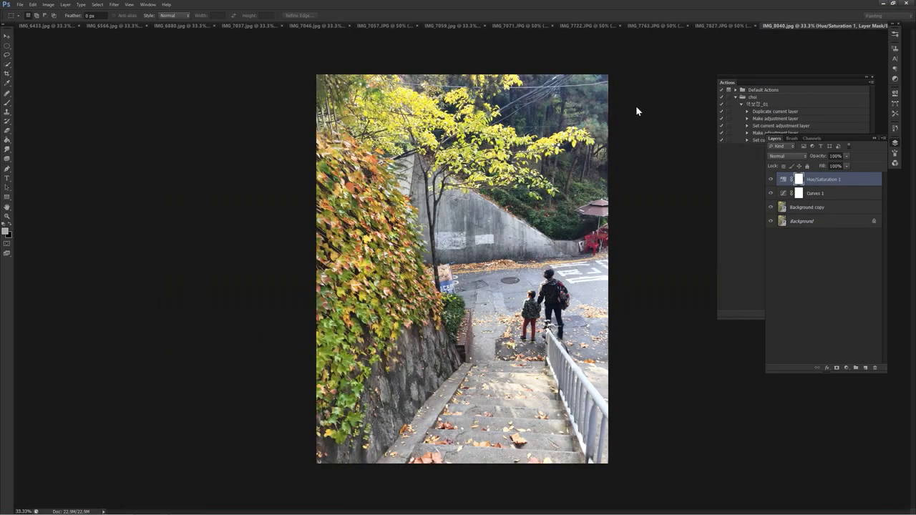
# - Return to File Explorer and run the adjustment droplet on the Koala JPG from the 001 folder
pyautogui.click(884, 4)
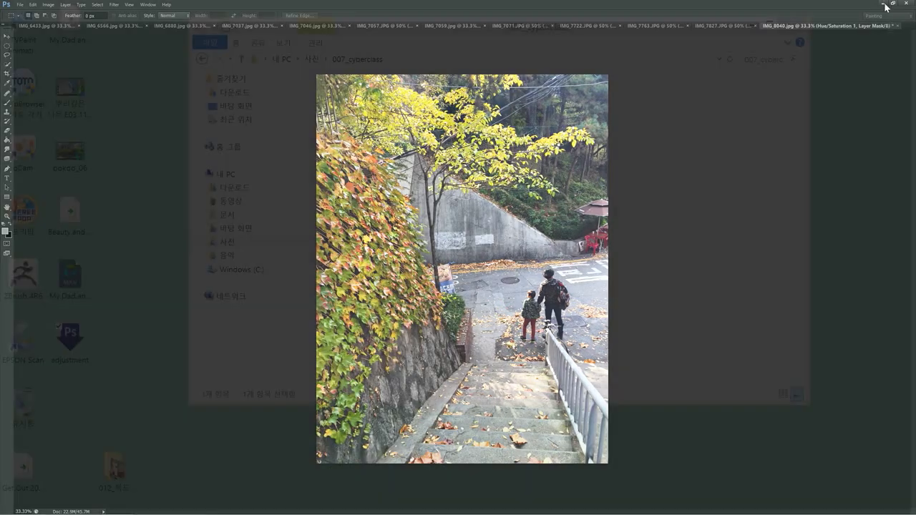
pyautogui.click(81, 338)
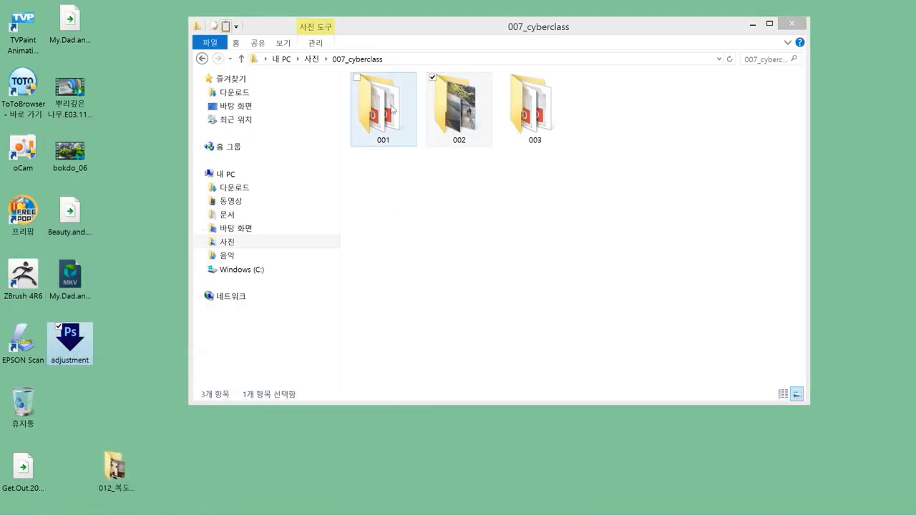
pyautogui.doubleClick(392, 109)
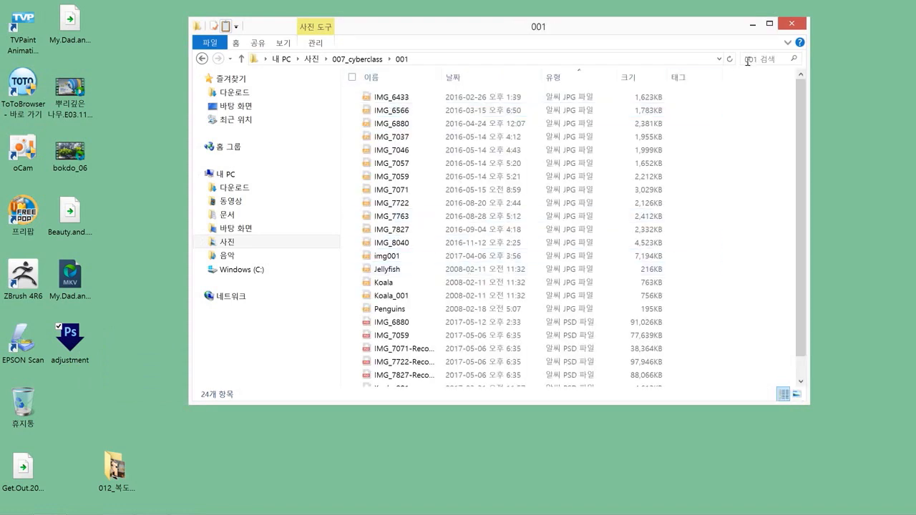
pyautogui.click(719, 58)
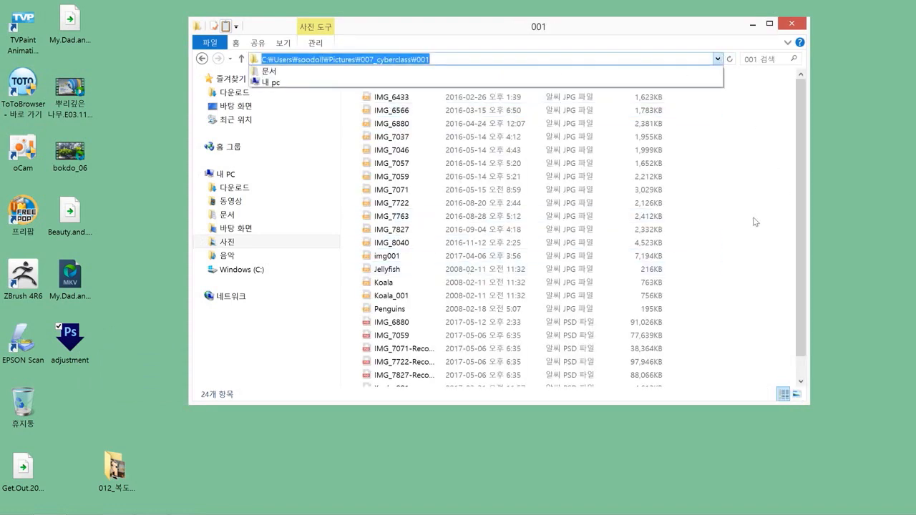
pyautogui.click(388, 283)
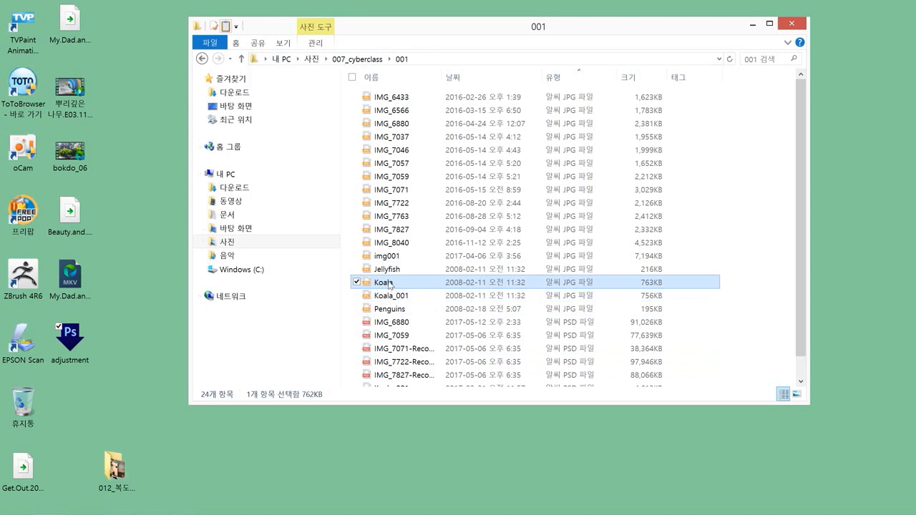
pyautogui.moveTo(388, 283); pyautogui.dragTo(69, 336)
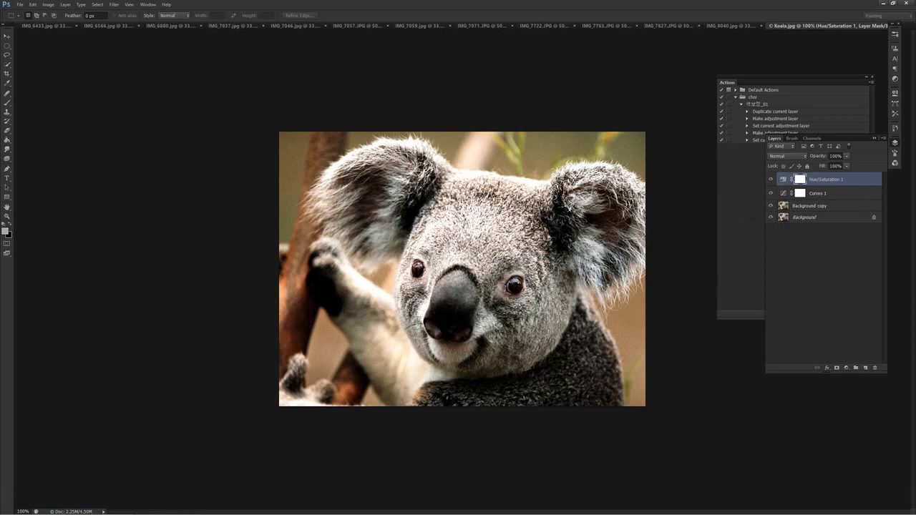
pyautogui.click(882, 3)
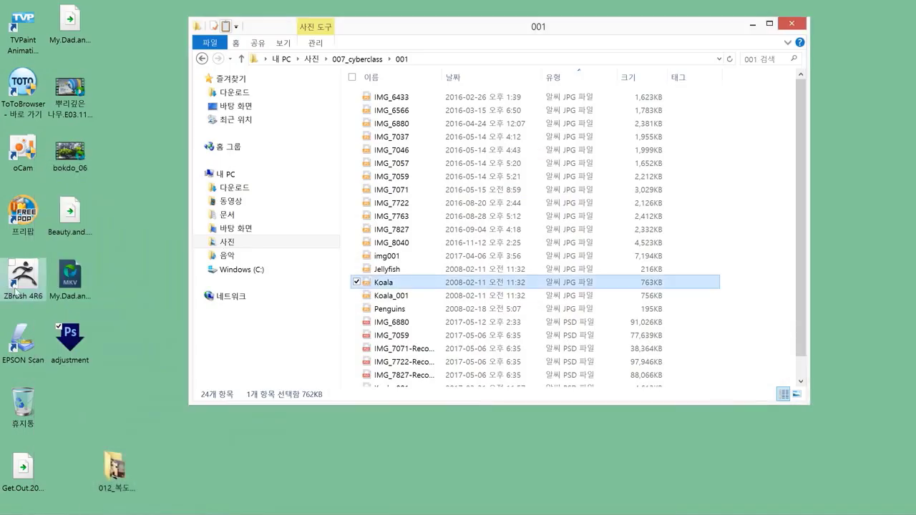
pyautogui.click(73, 356)
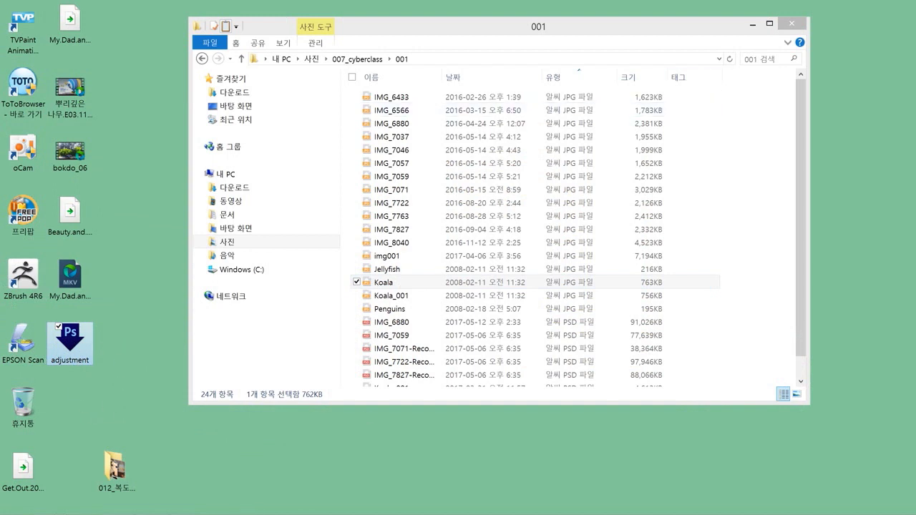
pyautogui.click(118, 503)
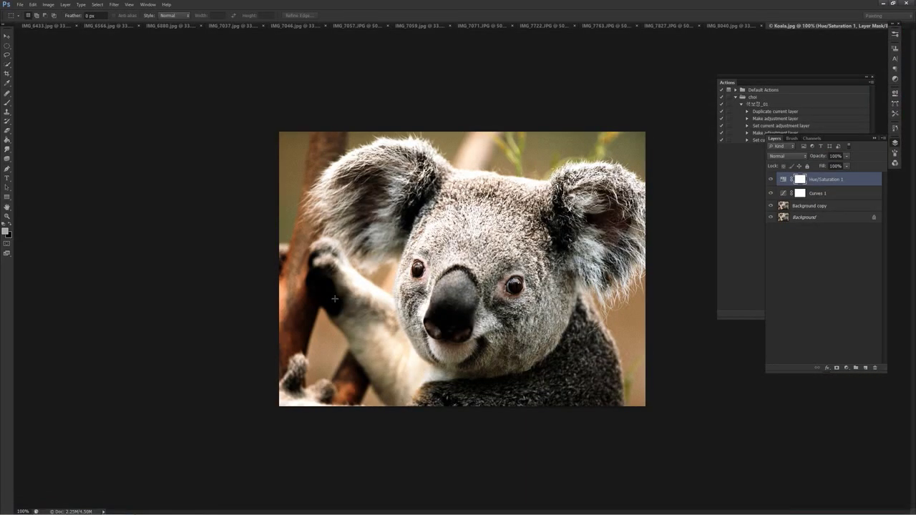
# - Bring IMG_8040.jpg to the front and arrange the open photos in a 6-up layout
pyautogui.click(729, 25)
pyautogui.click(146, 5)
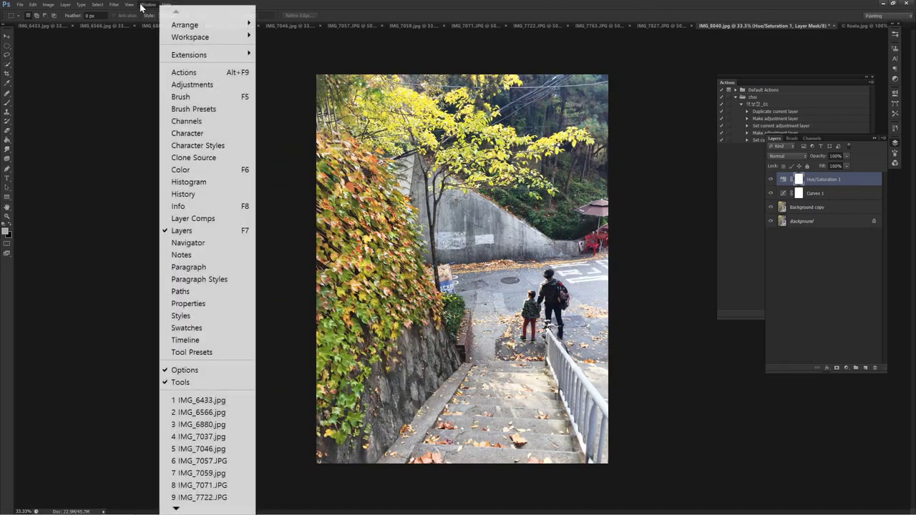
pyautogui.moveTo(185, 24)
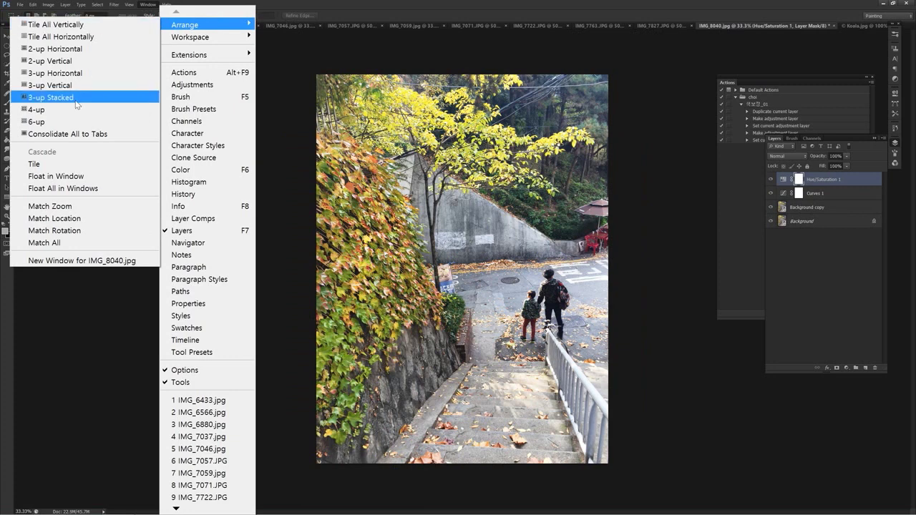
pyautogui.click(63, 122)
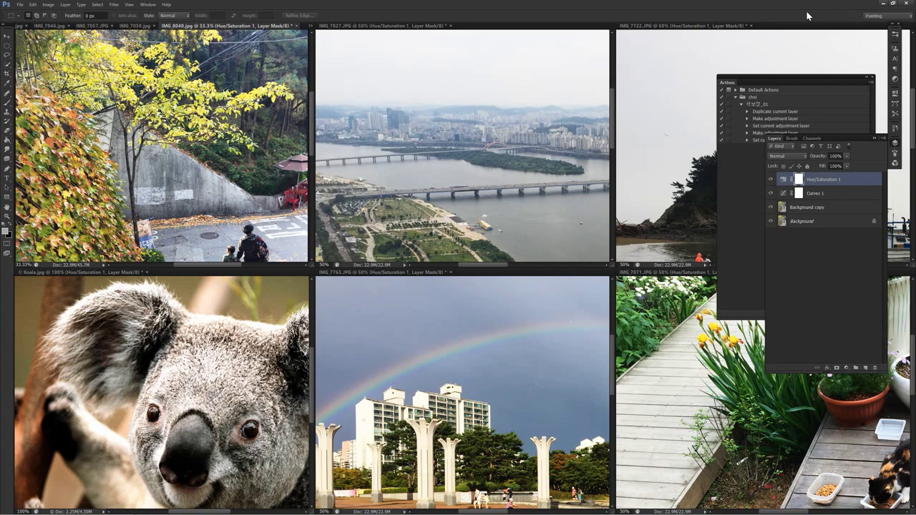
# - Show the Automate commands for batch processing and droplet creation
pyautogui.click(20, 4)
pyautogui.moveTo(88, 270)
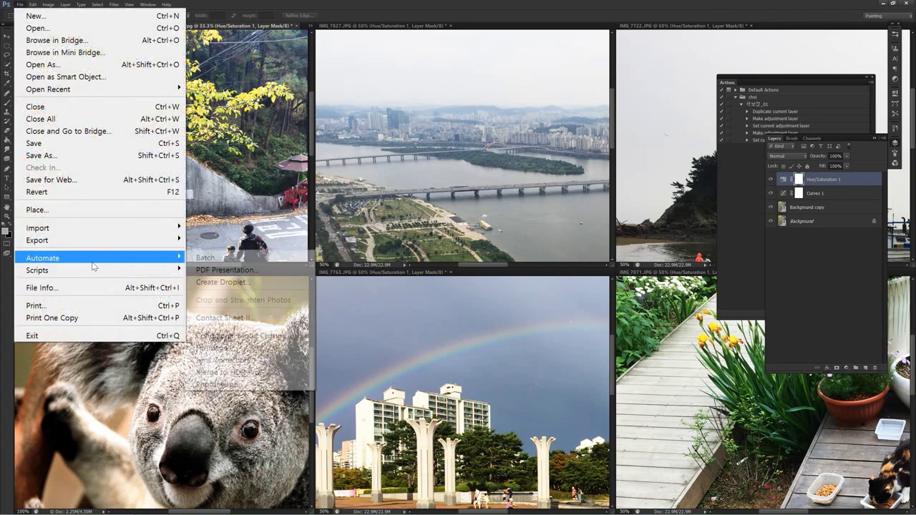